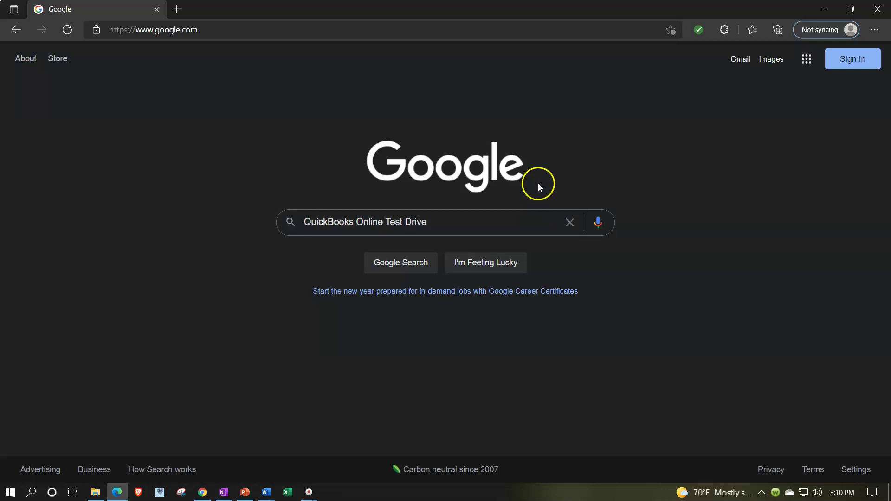
Step: Open the QBO Test Drive from a Google search for "QuickBooks Online Test Drive", passing the security verification, and enlarge the page to 125%
left_click(468, 222)
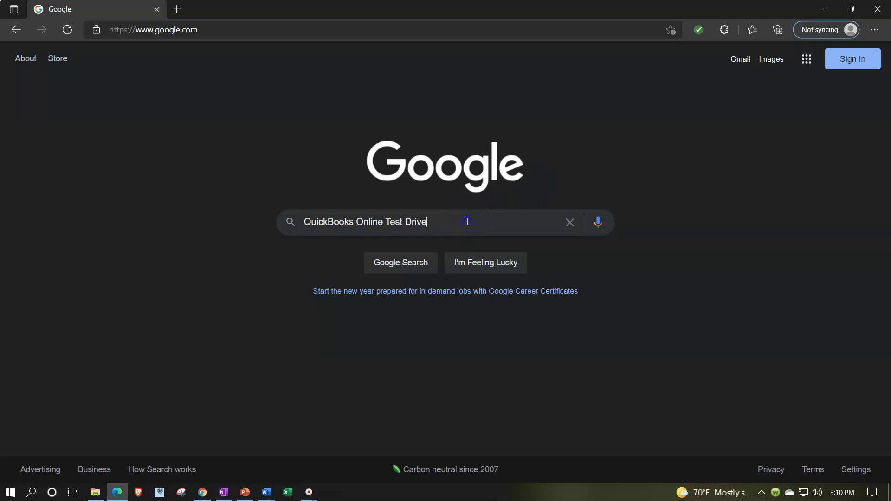
key("Return")
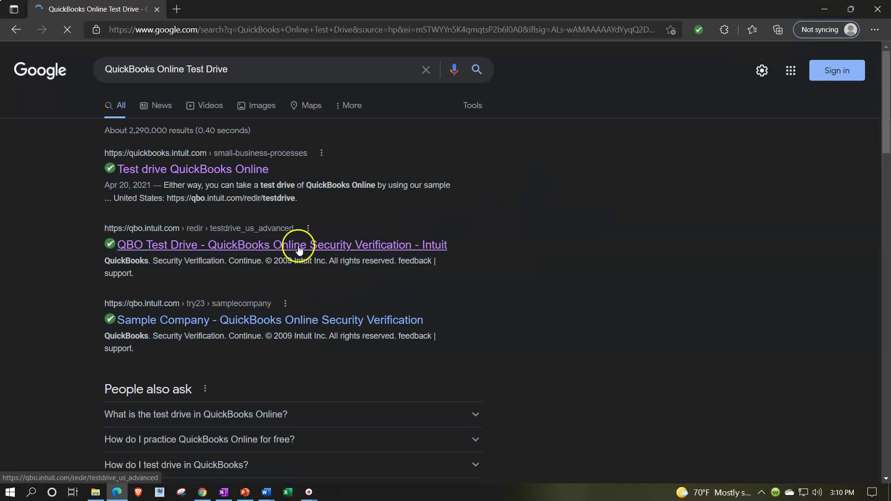
left_click(253, 250)
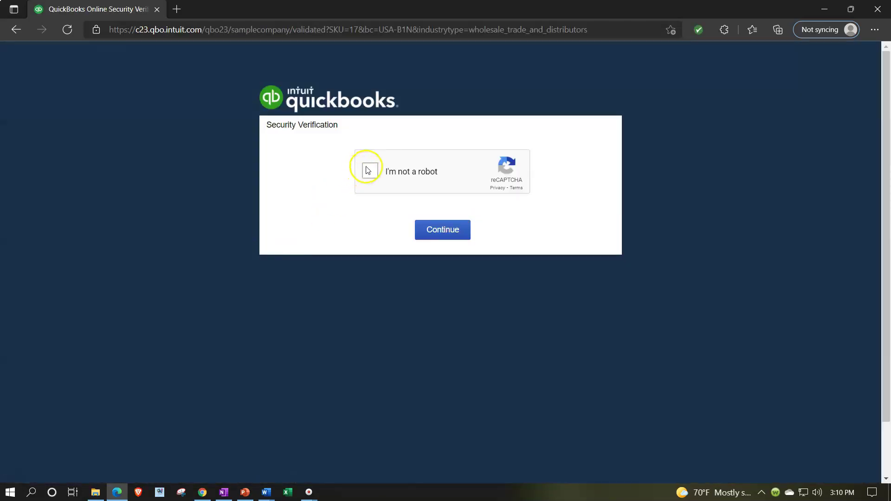
left_click(368, 170)
left_click(441, 229)
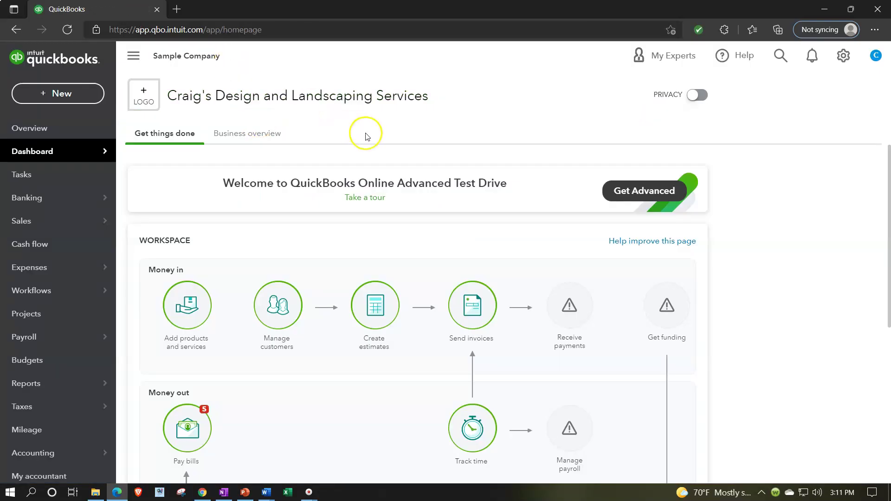
key("ctrl+plus")
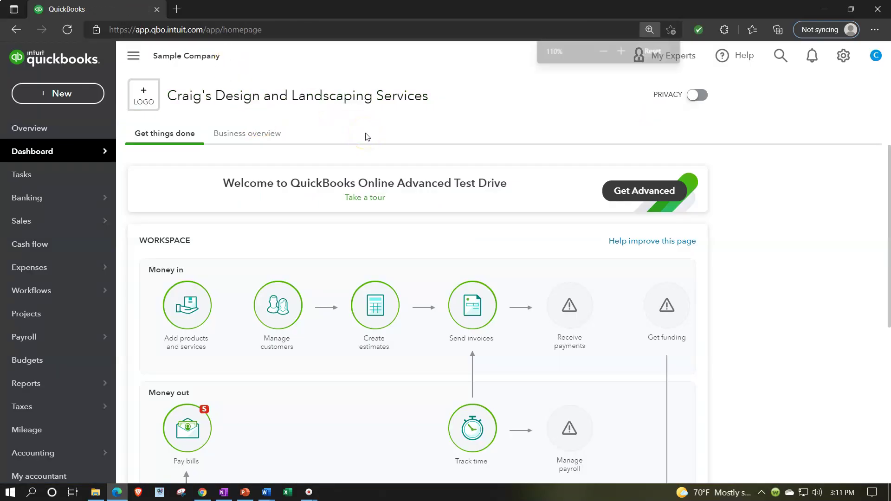
key("ctrl+plus")
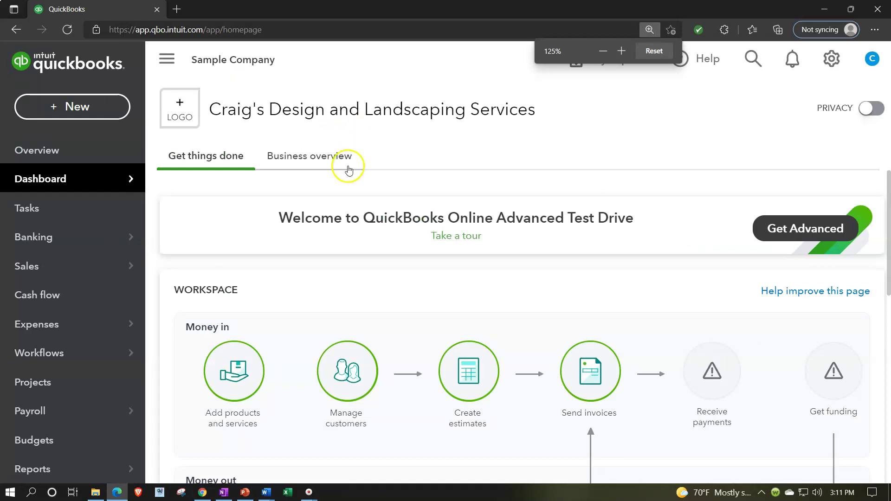
Step: Switch to Chrome to view the Get Great Guitars homepage, and return to the sample company in Edge
left_click(202, 493)
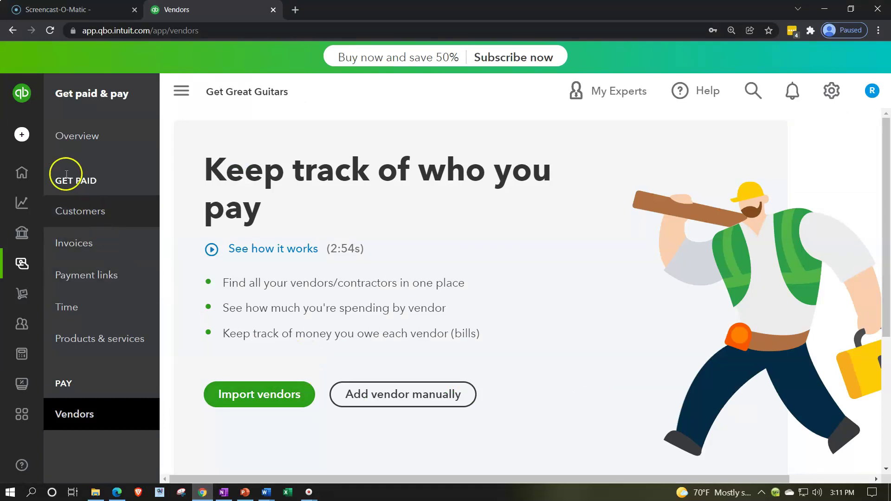
left_click(25, 173)
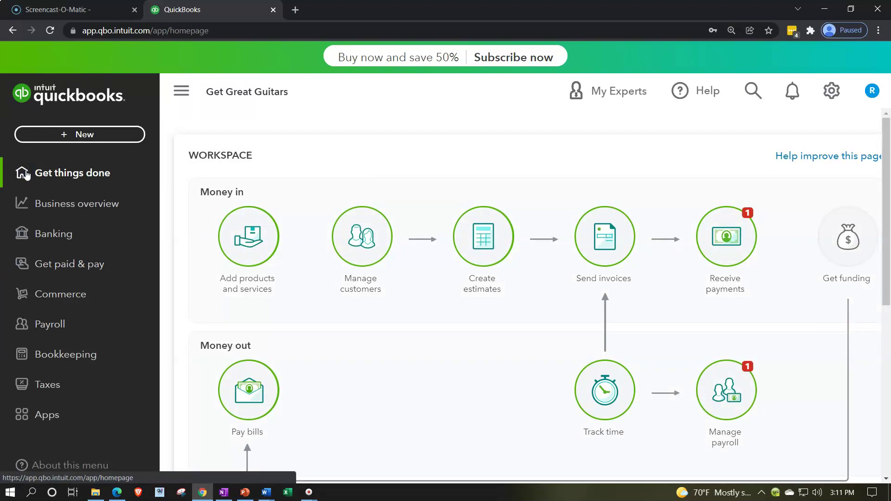
left_click(117, 492)
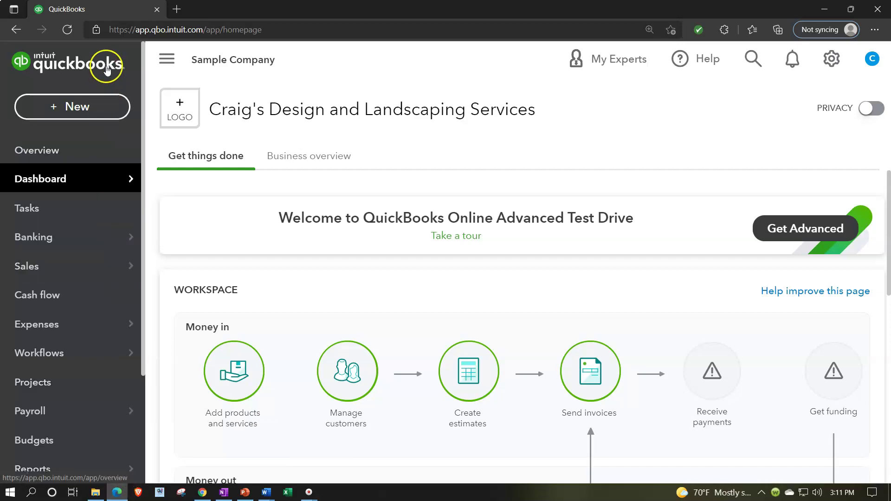
Step: Duplicate the sample company's browser tab twice so that three QuickBooks tabs are open
right_click(117, 9)
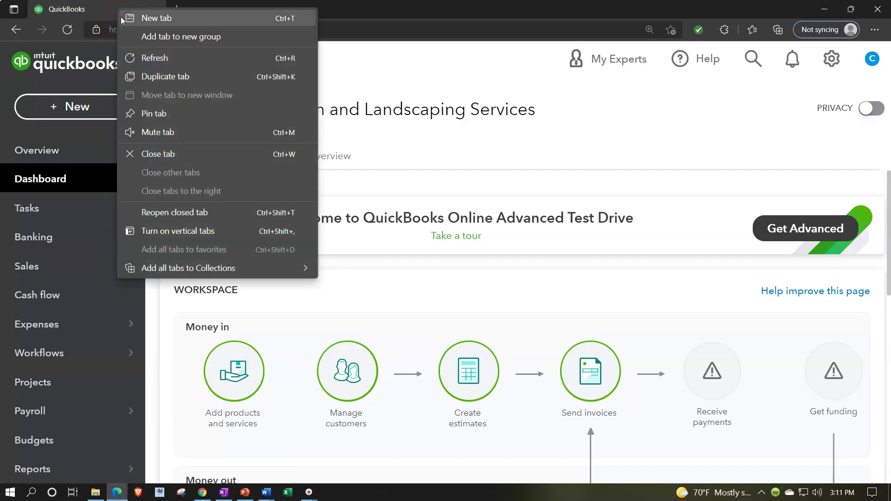
left_click(155, 80)
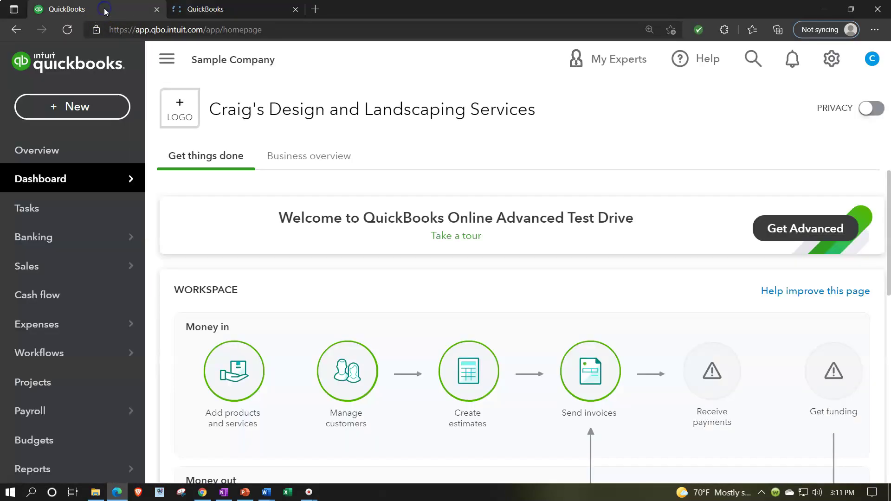
right_click(105, 12)
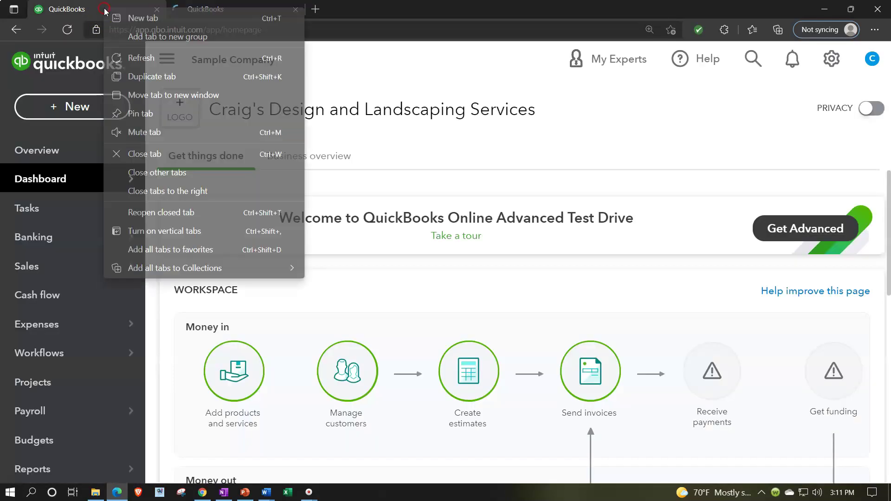
left_click(141, 76)
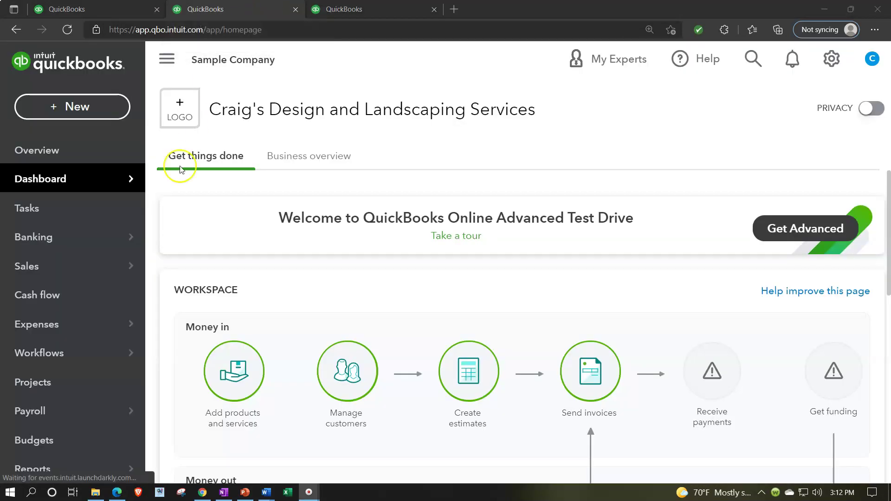
Step: Open the Balance Sheet from the favorite reports in the second QuickBooks tab
scroll(99, 312, "down", 3)
left_click(71, 320)
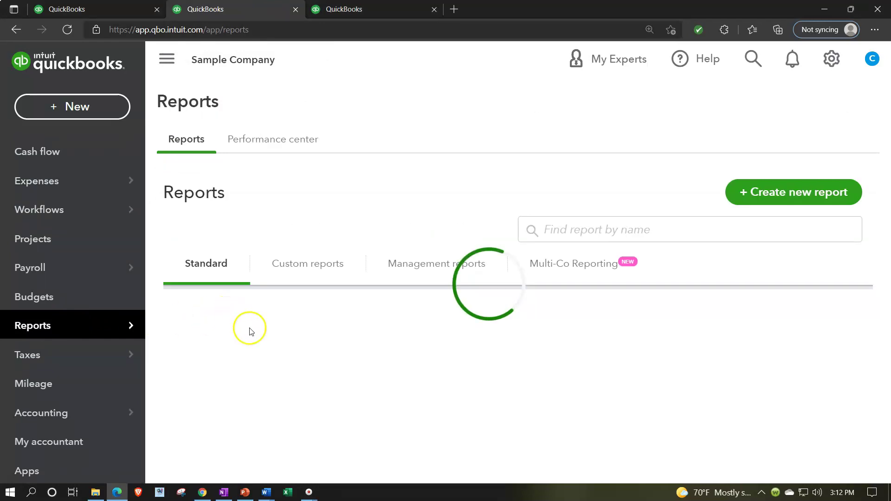
scroll(254, 331, "down", 8)
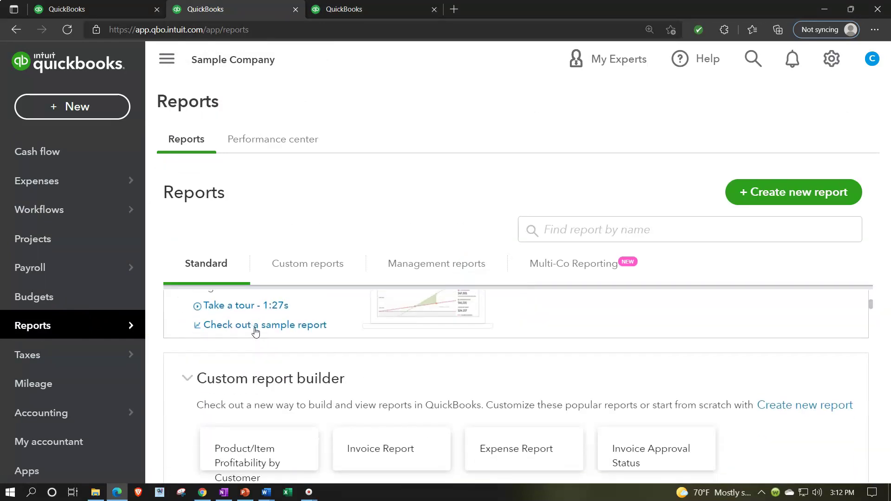
scroll(254, 331, "down", 3)
left_click(249, 387)
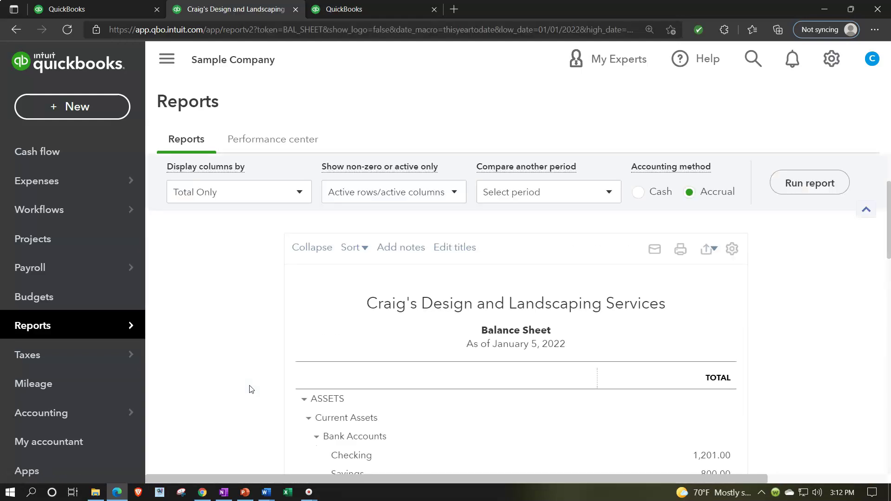
Step: Set the Balance Sheet period to 01/01/2021 through 12/31/2021 and run the report
left_click_drag(390, 246, 285, 222)
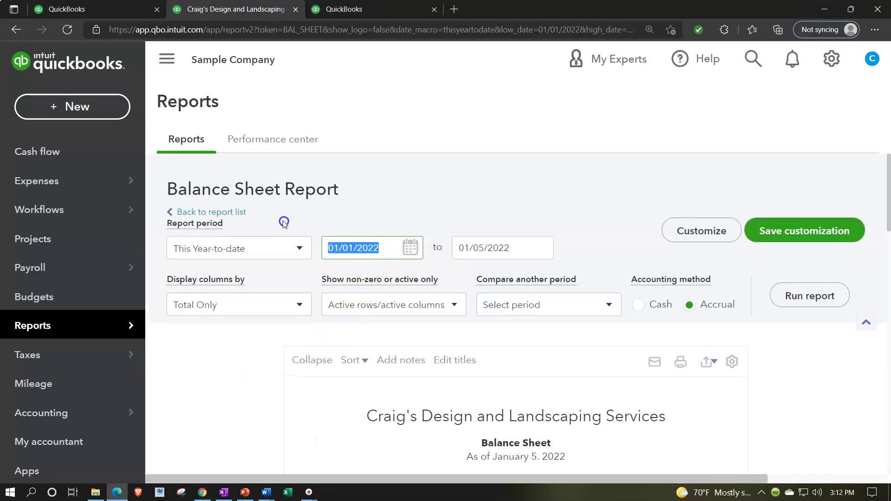
type("01012021")
key("Tab")
type("12")
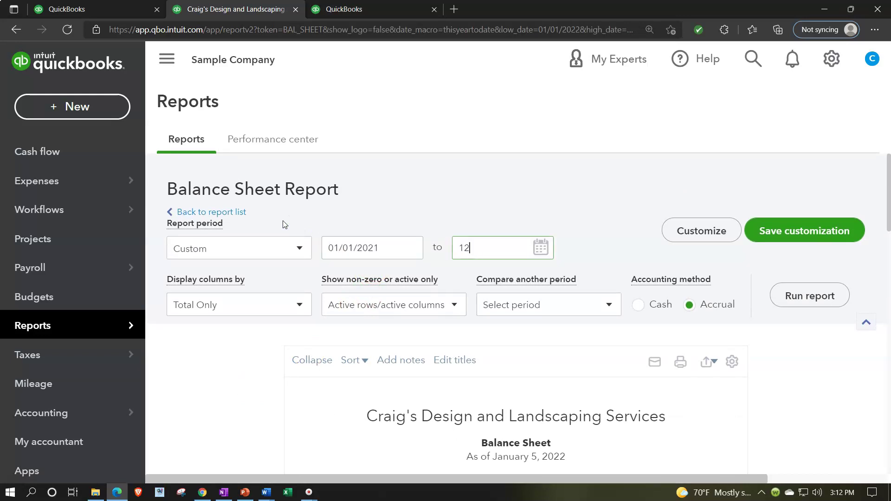
type("/31/2021")
key("Tab")
left_click(795, 300)
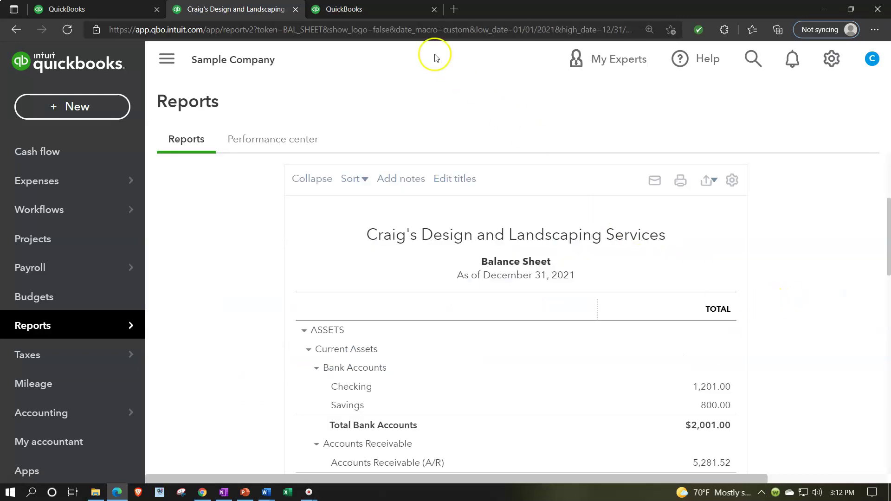
Step: Open the Profit and Loss report from the favorite reports in the third QuickBooks tab
left_click(377, 11)
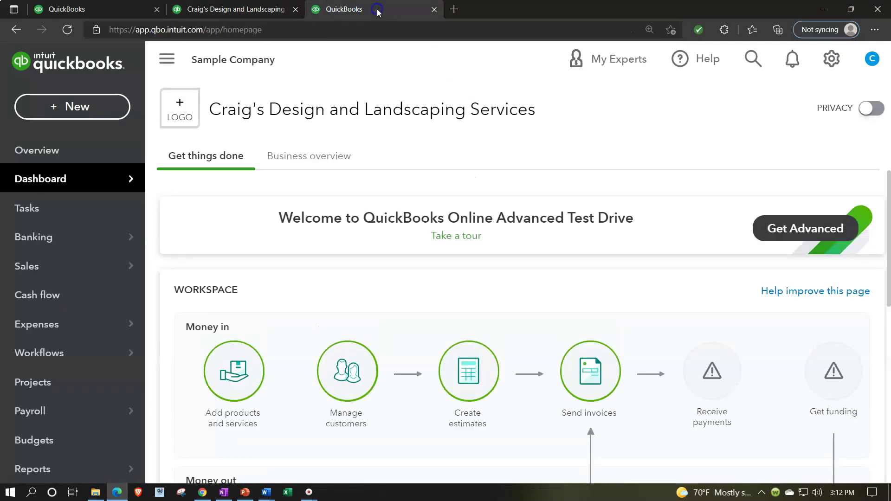
scroll(313, 212, "down", 10)
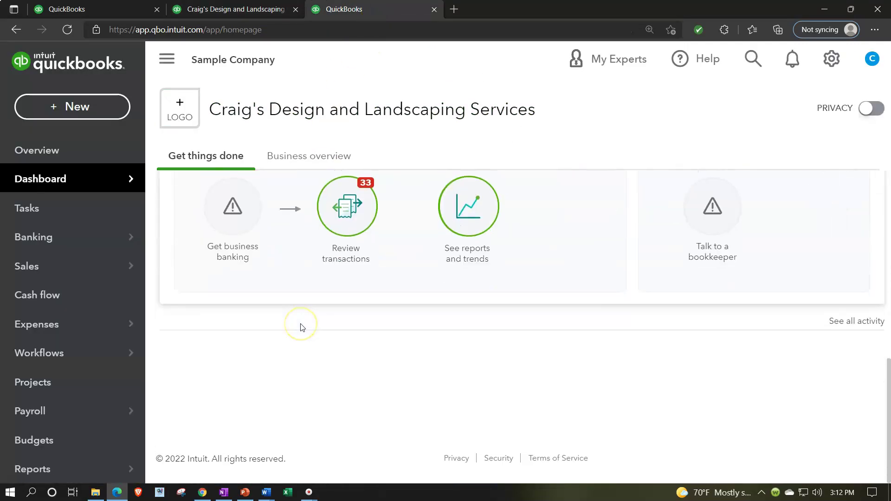
scroll(113, 379, "down", 3)
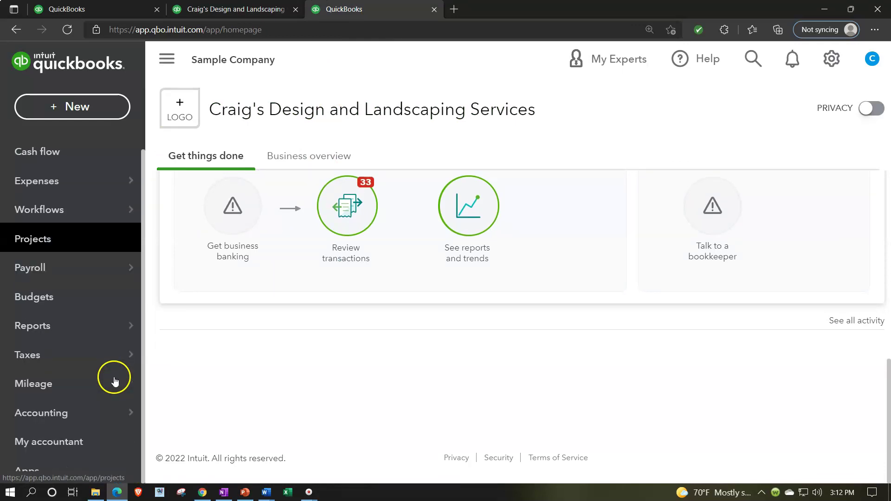
left_click(59, 332)
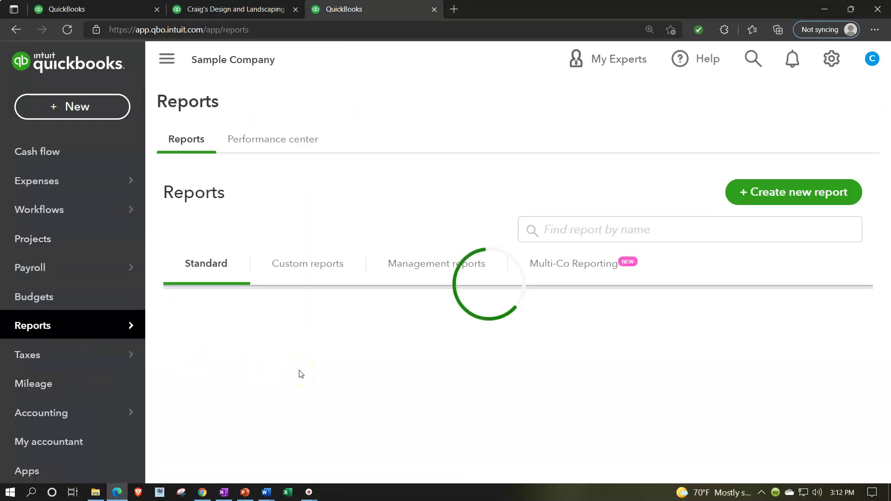
scroll(301, 374, "down", 9)
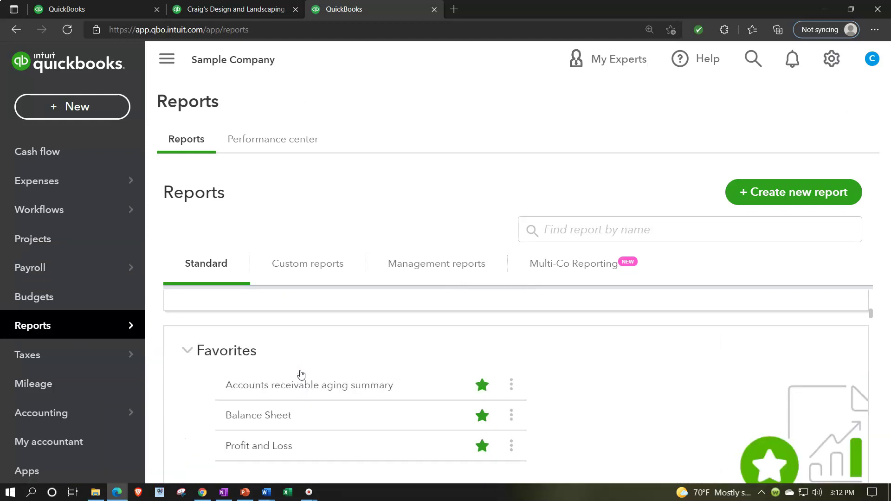
left_click(258, 416)
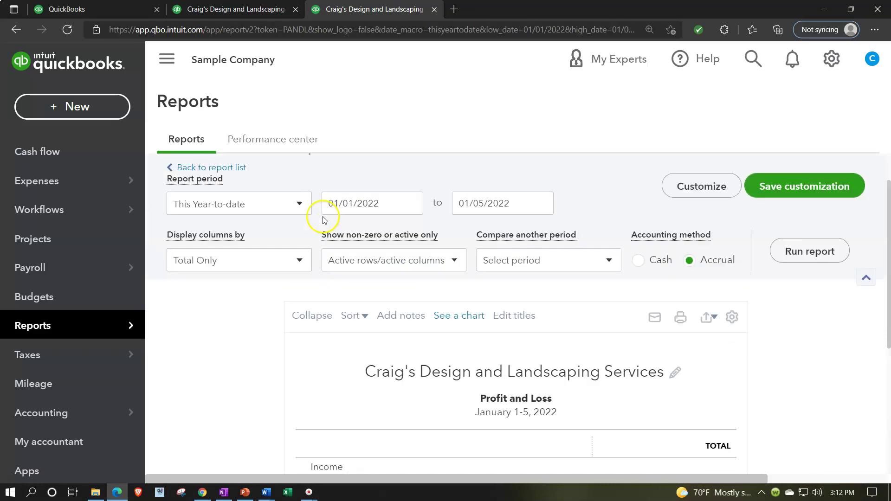
Step: Set the Profit and Loss period to 01/01/2021 through 12/31/2021 and run the report
triple_click(395, 246)
type("01")
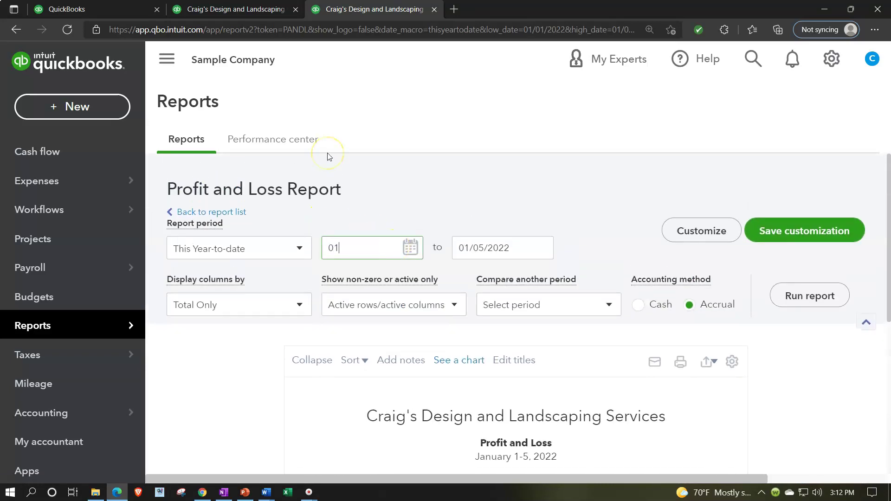
type("/01/20212")
key("Tab")
type("12312021")
key("Tab")
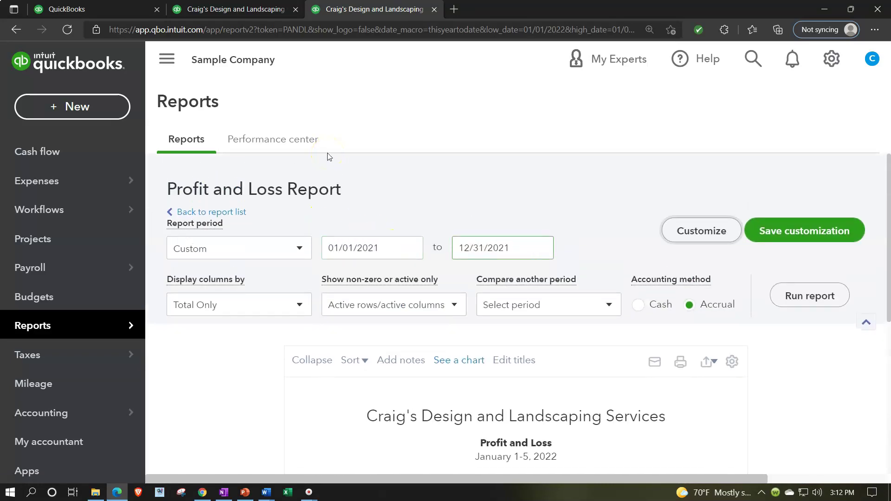
left_click(784, 297)
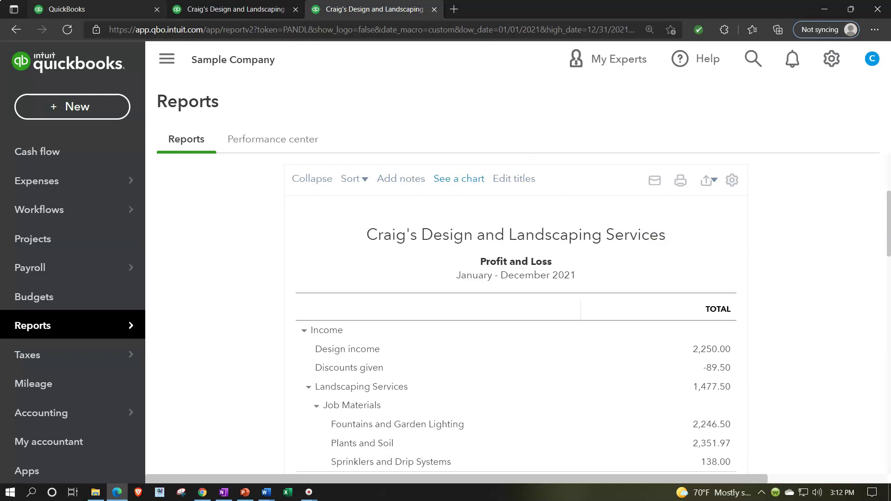
Step: Return to the first QuickBooks tab and review the transaction forms available for new entries, especially the vendor forms
key("ctrl+1")
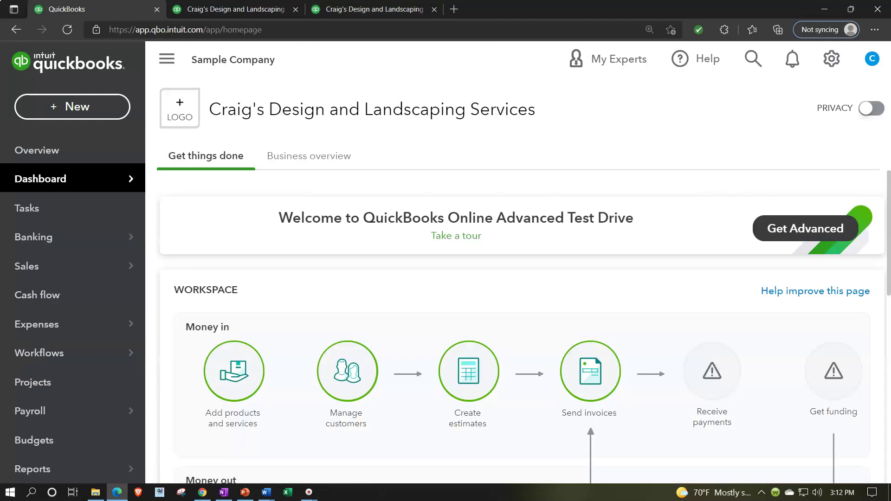
mouse_move(132, 184)
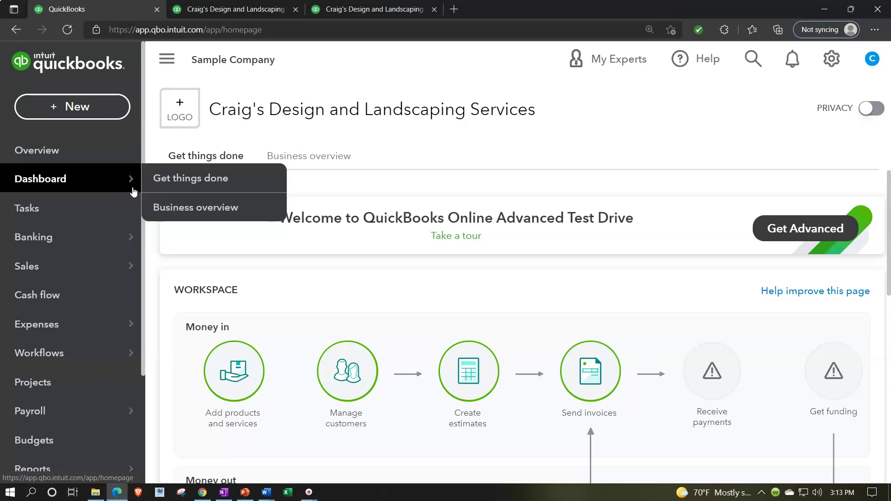
left_click(124, 176)
left_click(82, 116)
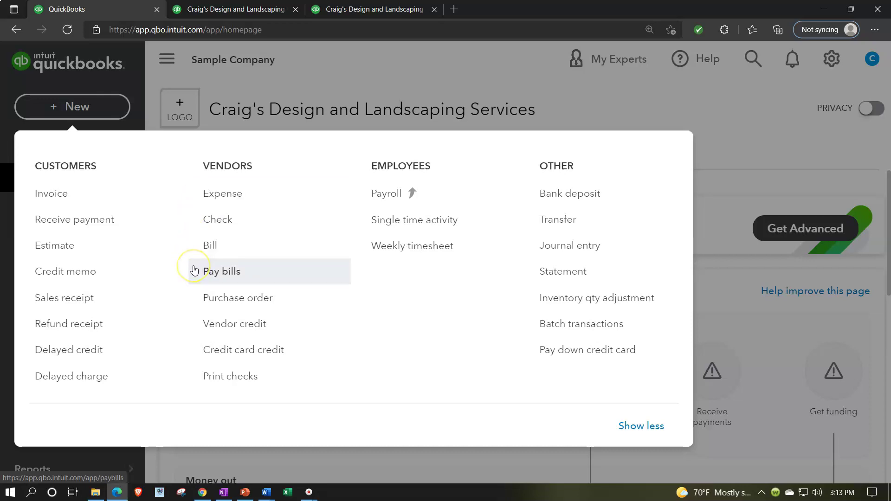
left_click(197, 252)
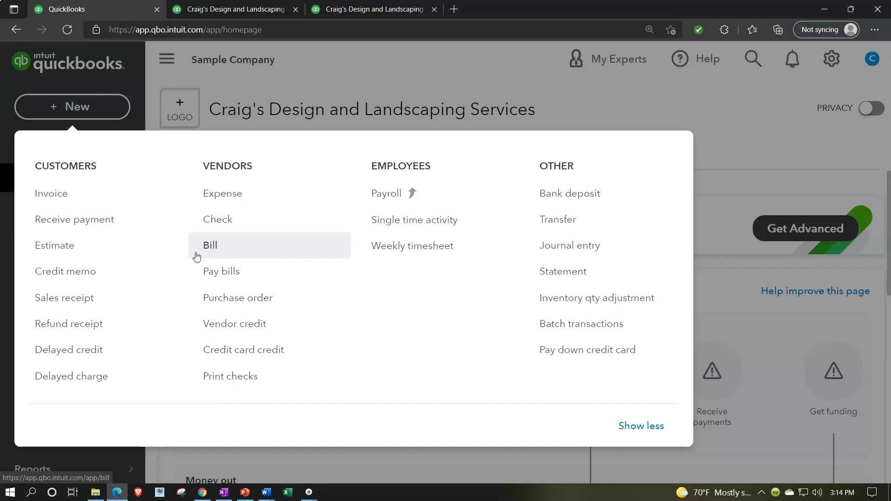
left_click(194, 205)
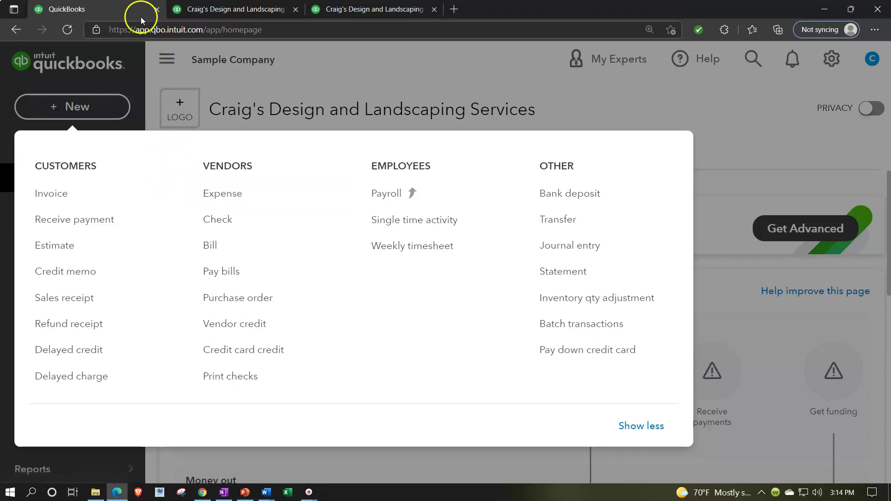
left_click(113, 105)
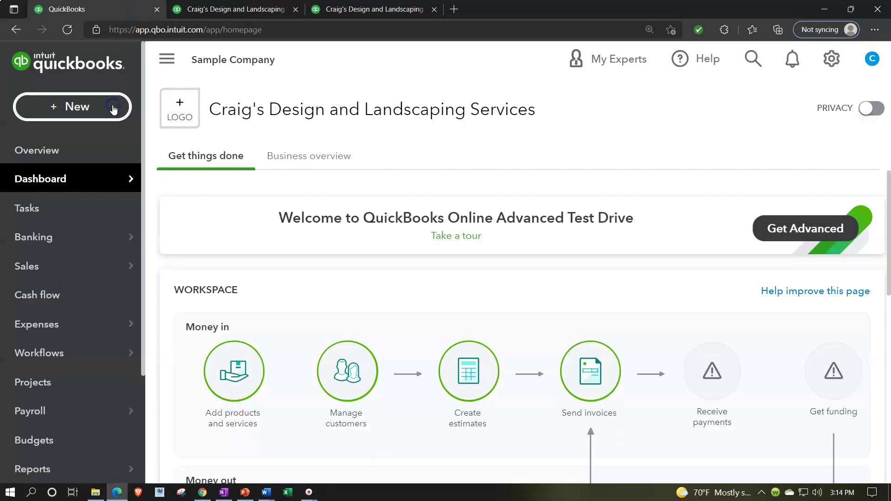
scroll(64, 240, "down", 3)
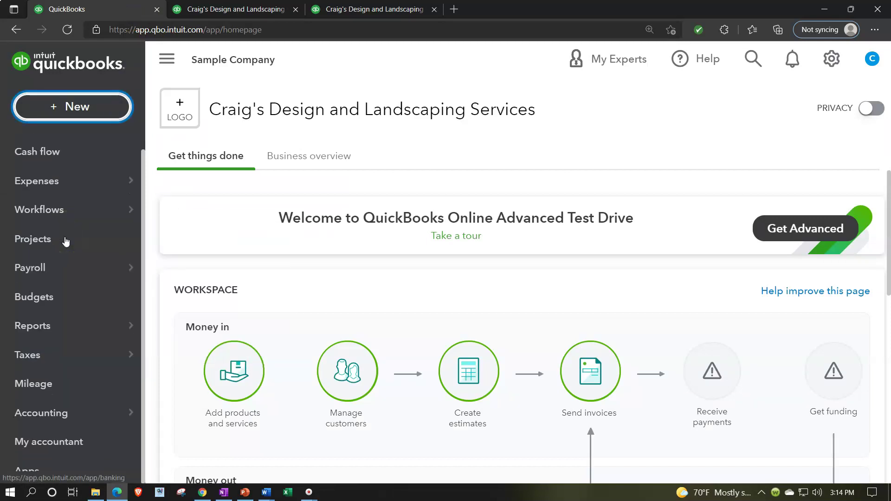
Step: Open the Checking account's register from the chart of accounts and dismiss the register basics tour
left_click(71, 413)
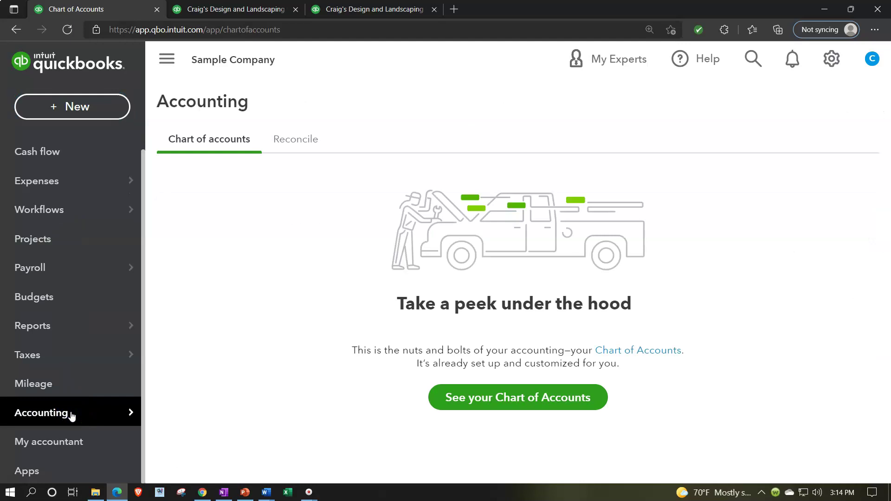
left_click(441, 396)
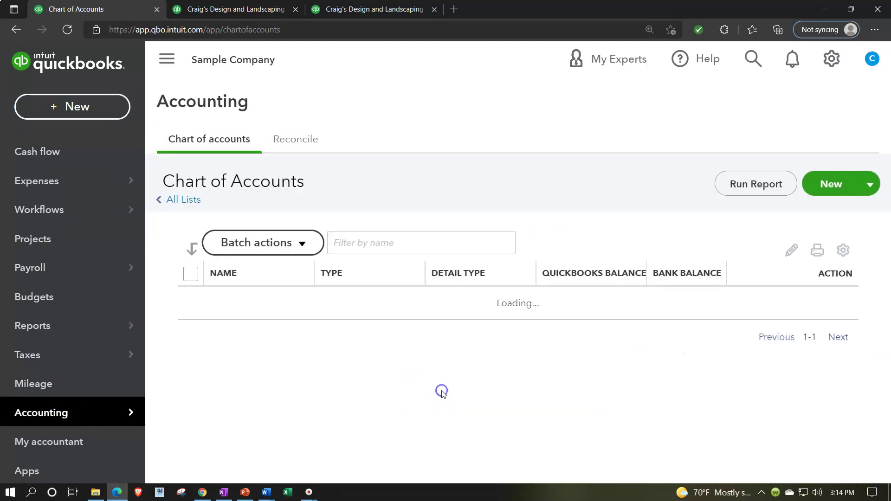
left_click(166, 59)
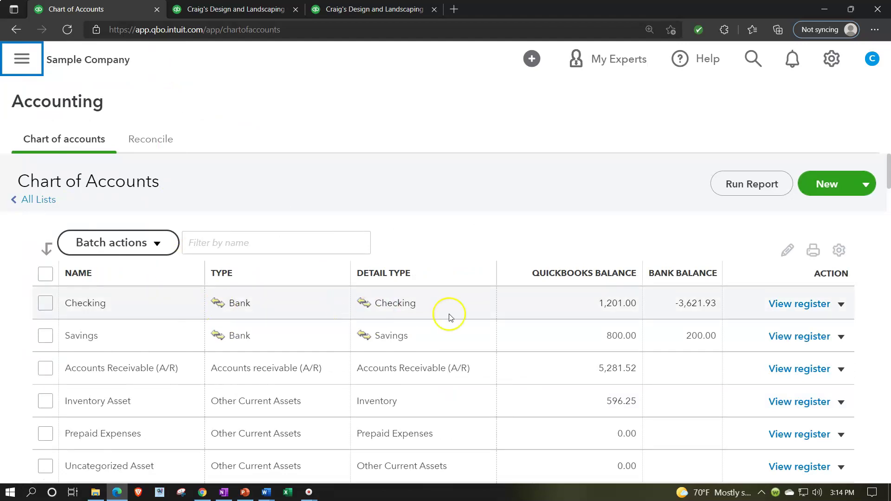
left_click(782, 306)
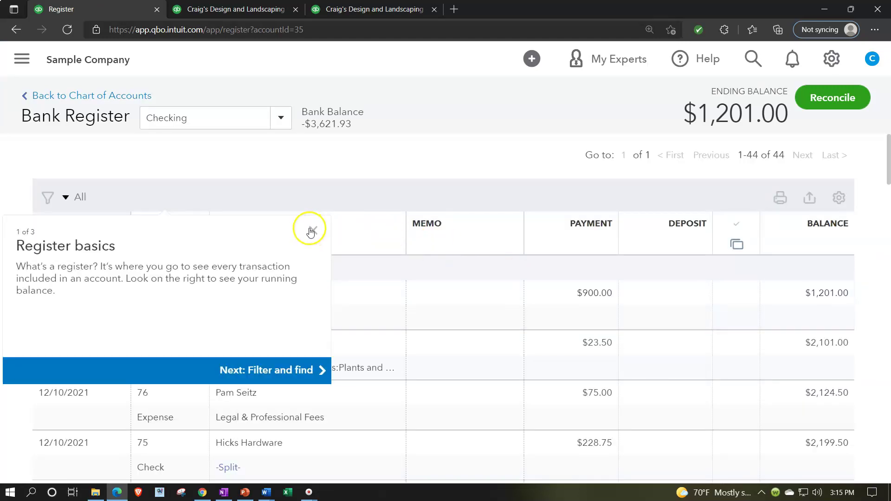
left_click(312, 230)
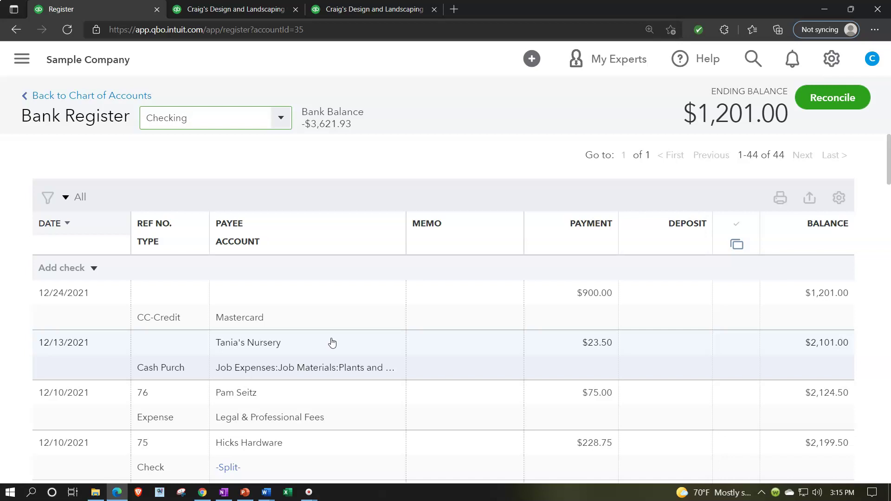
Step: Open the 12/10/2021 expense with reference number 76 for editing in the Checking register
scroll(332, 342, "down", 1)
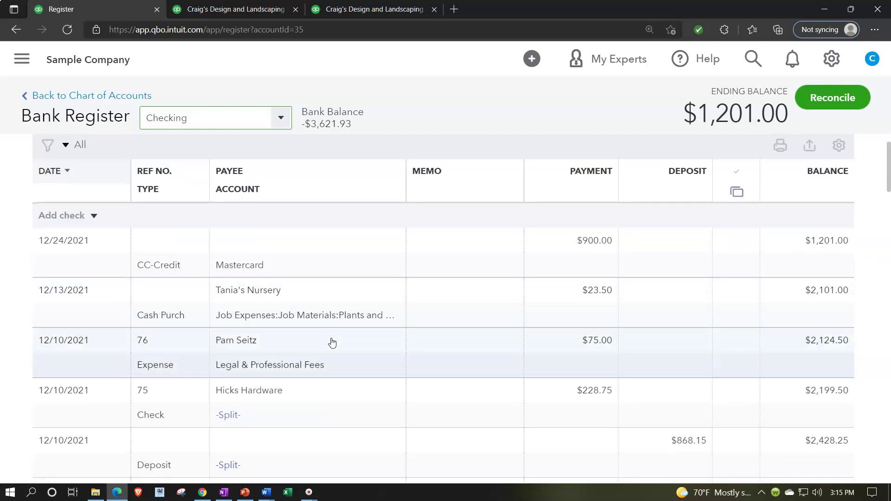
left_click(79, 352)
scroll(78, 353, "down", 1)
left_click(82, 308)
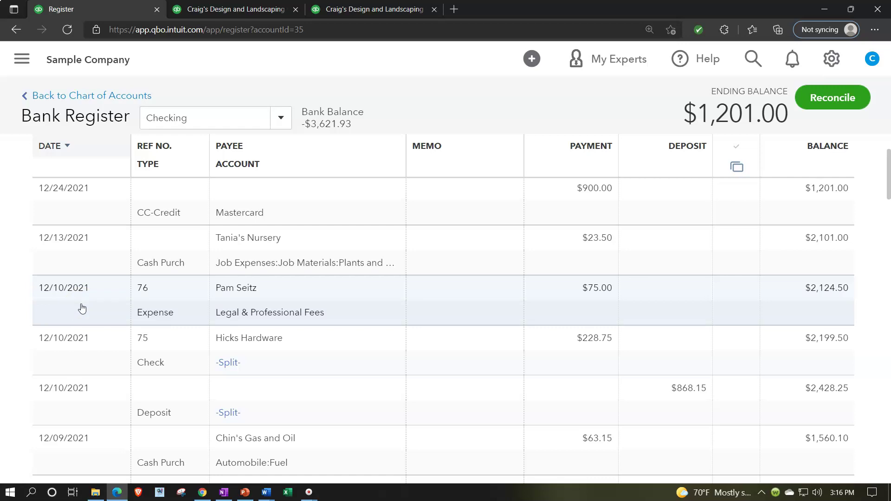
left_click(82, 307)
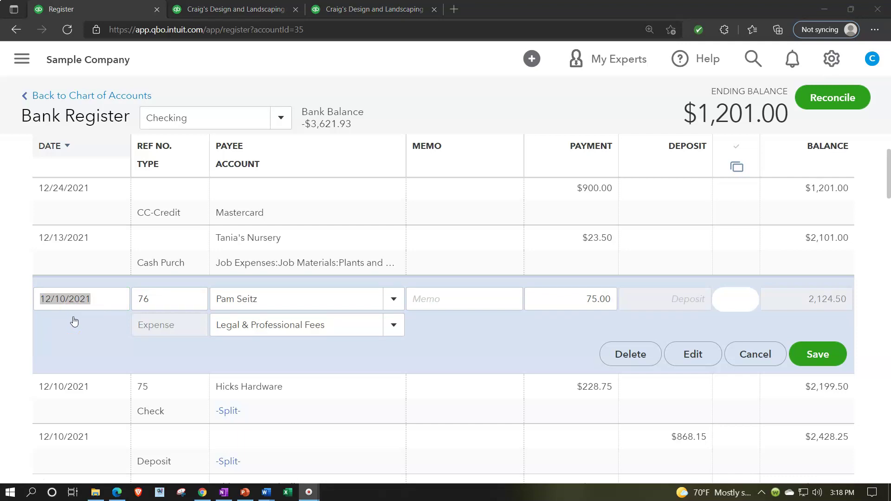
Step: Drill into the Lawyer amount under Legal & Professional Fees in the Profit and Loss report to review its transactions
left_click(214, 10)
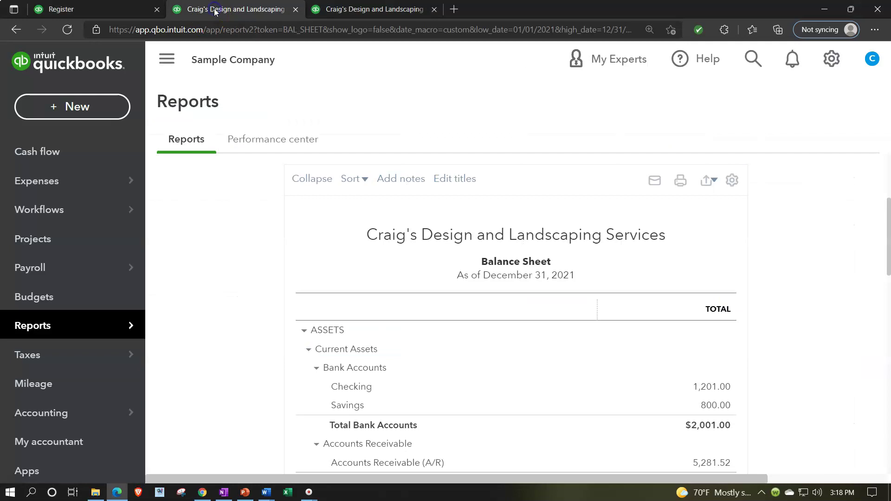
left_click(345, 7)
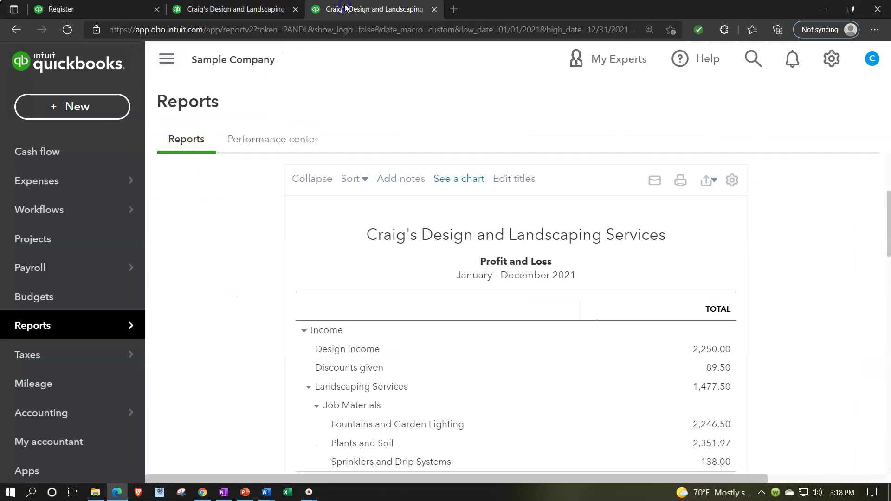
left_click(167, 59)
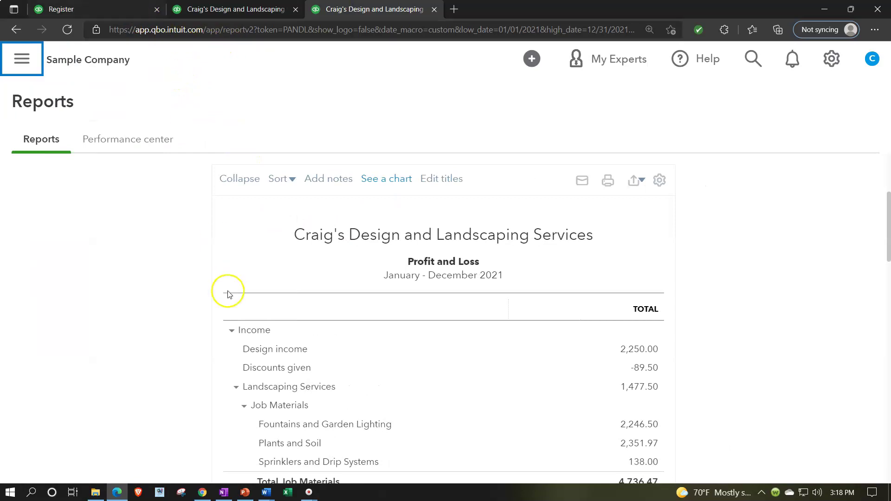
scroll(228, 292, "down", 4)
scroll(226, 296, "down", 11)
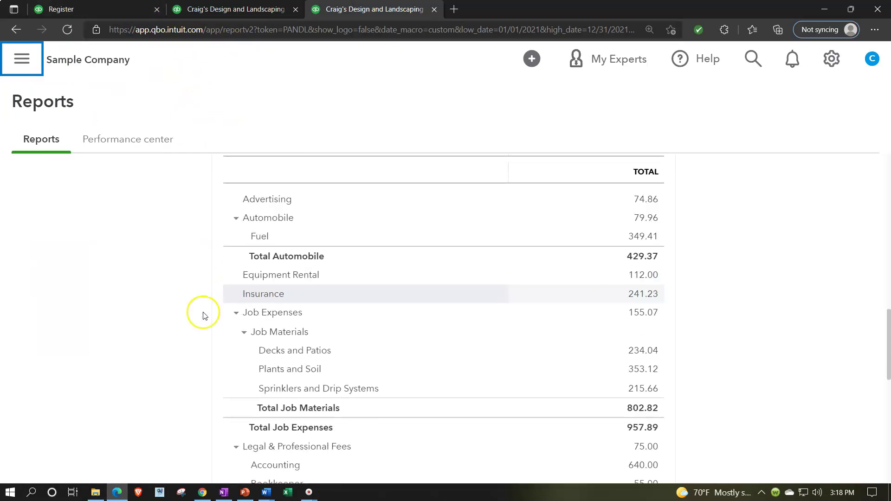
scroll(163, 340, "down", 2)
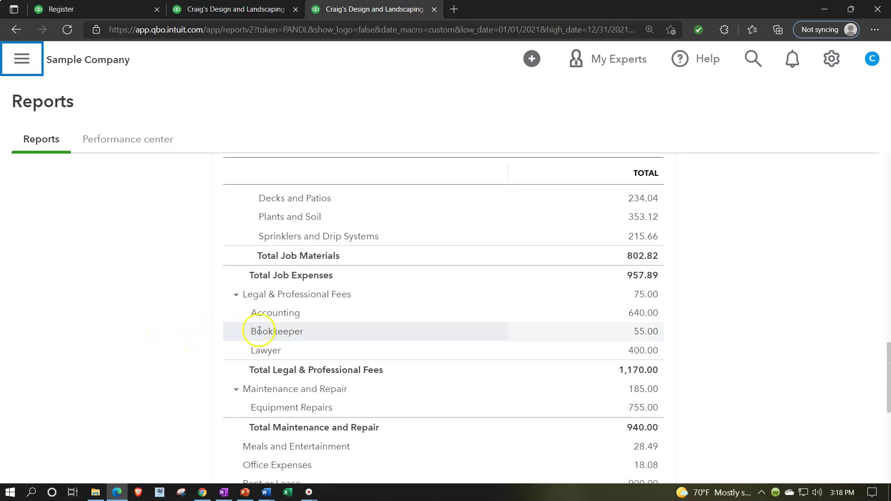
left_click(640, 354)
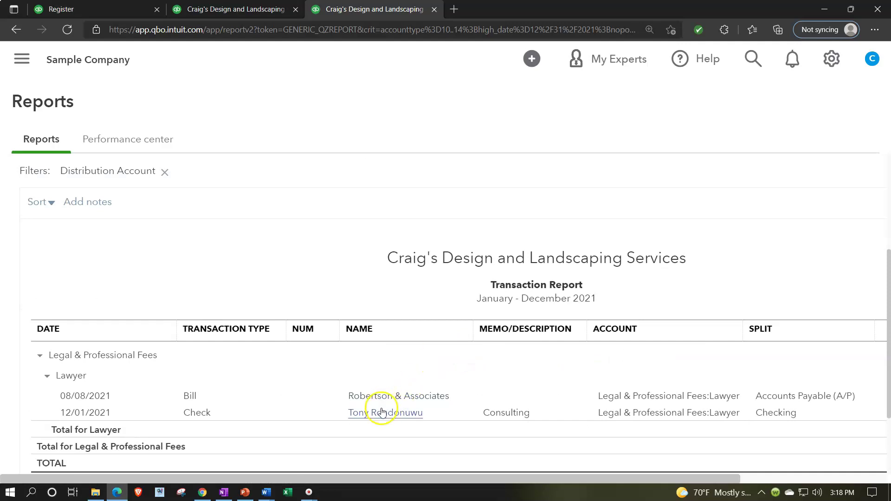
scroll(380, 412, "down", 2)
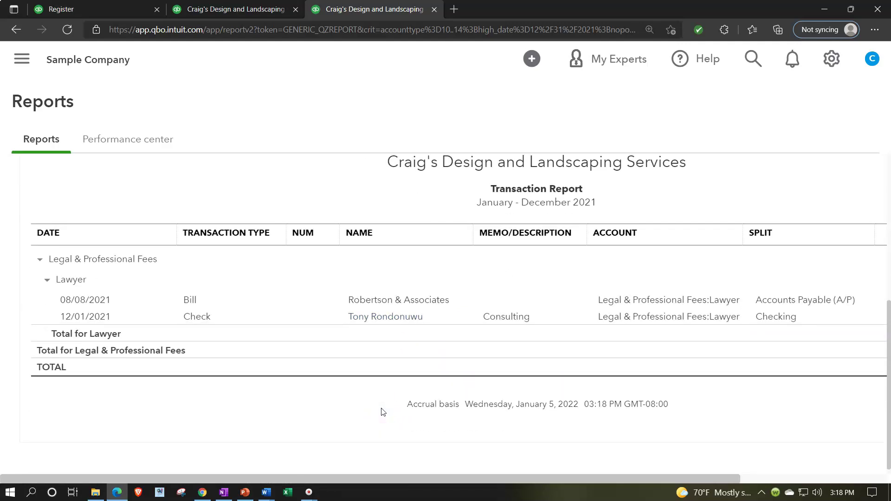
Step: Return to the Profit and Loss summary, check the transactions behind the Legal & Professional Fees parent amount, and go back to the summary
scroll(201, 433, "up", 6)
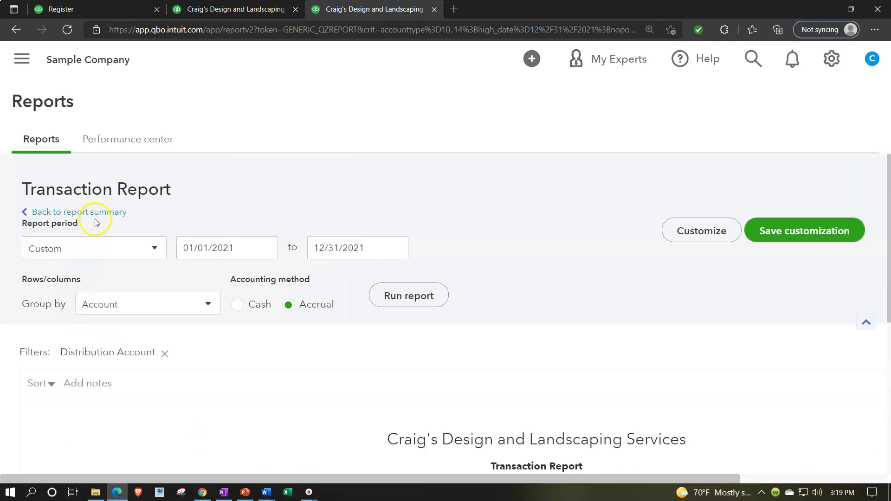
left_click(92, 212)
scroll(255, 338, "down", 10)
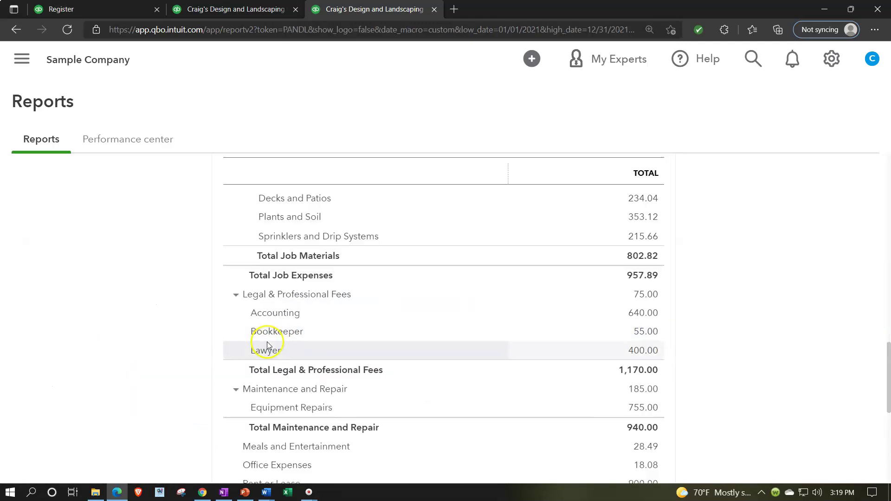
left_click(636, 303)
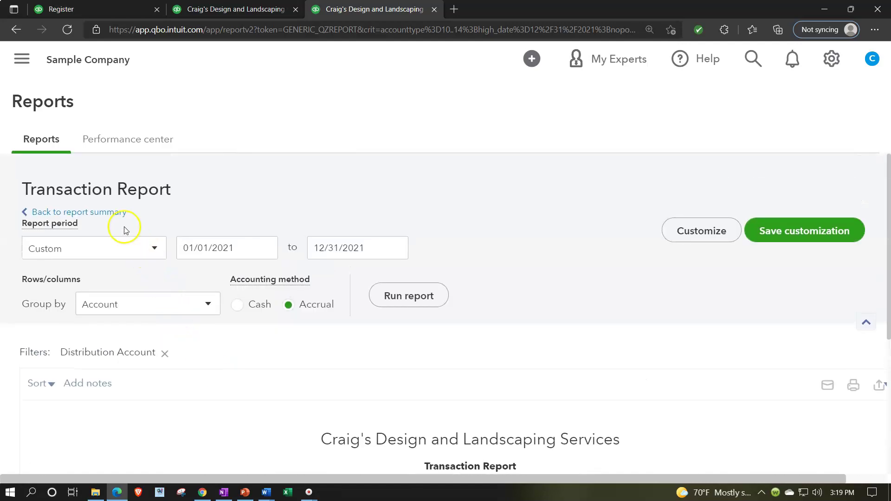
left_click(115, 218)
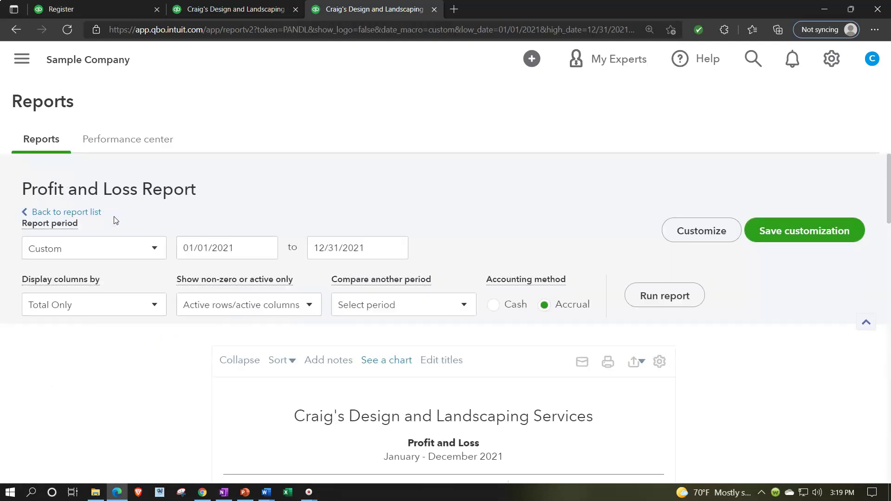
Step: Compare the net income at the end of the Profit and Loss report with the Balance Sheet's equity section
key("ctrl+plus")
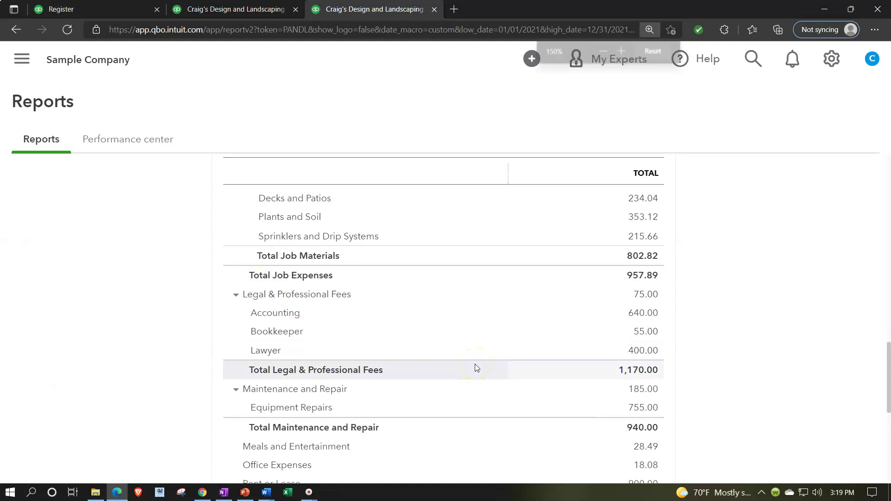
scroll(649, 363, "down", 10)
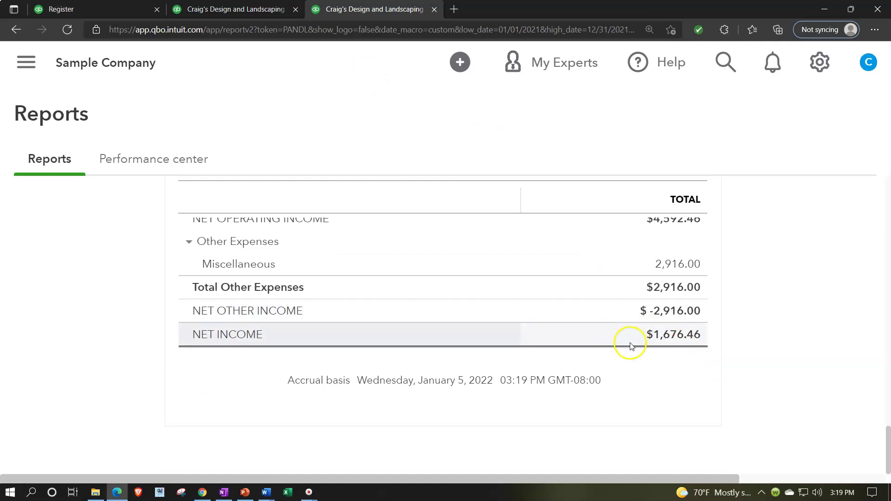
left_click(242, 12)
scroll(376, 305, "down", 10)
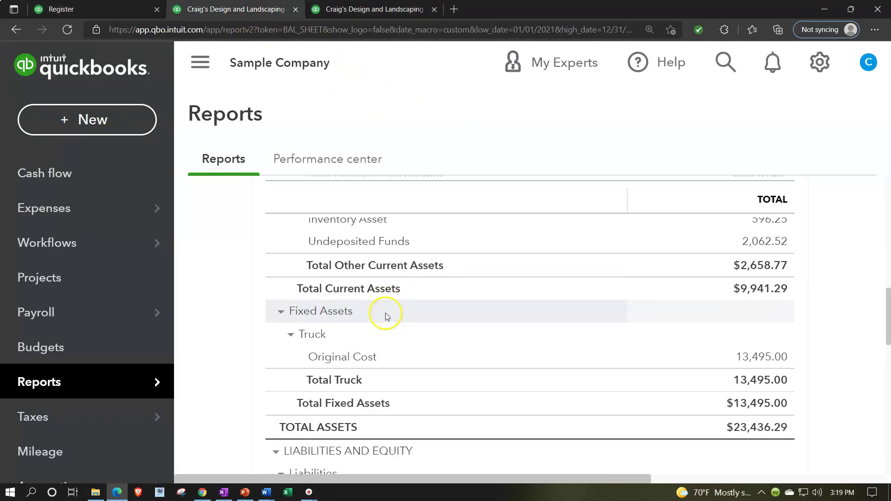
left_click(188, 67)
scroll(342, 252, "down", 2)
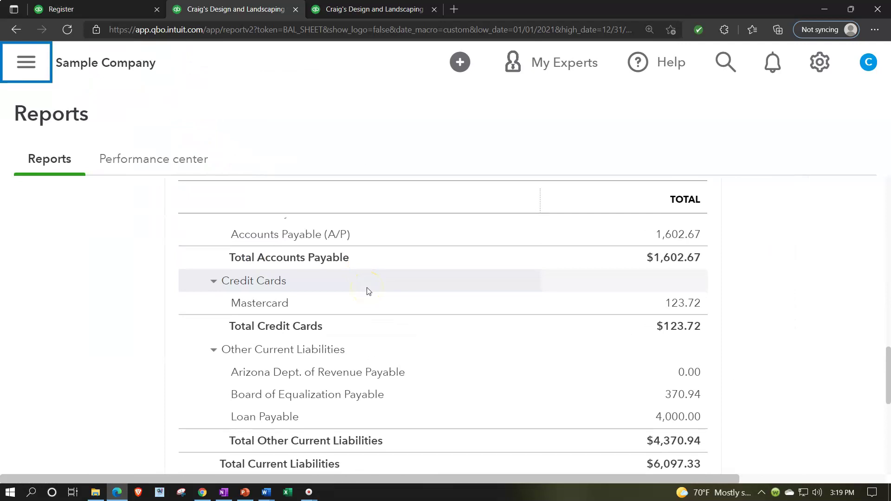
scroll(368, 290, "down", 8)
scroll(371, 321, "up", 1)
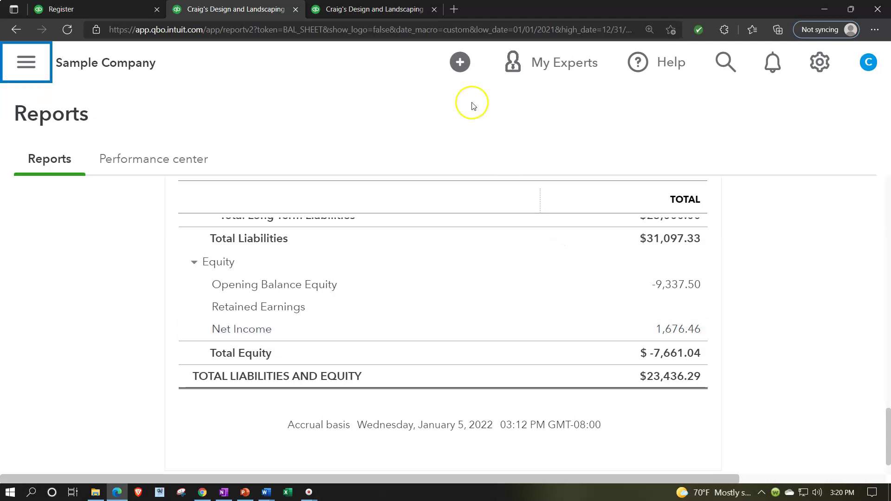
Step: Go back to the Profit and Loss report and review the Legal & Professional Fees lines
left_click(384, 9)
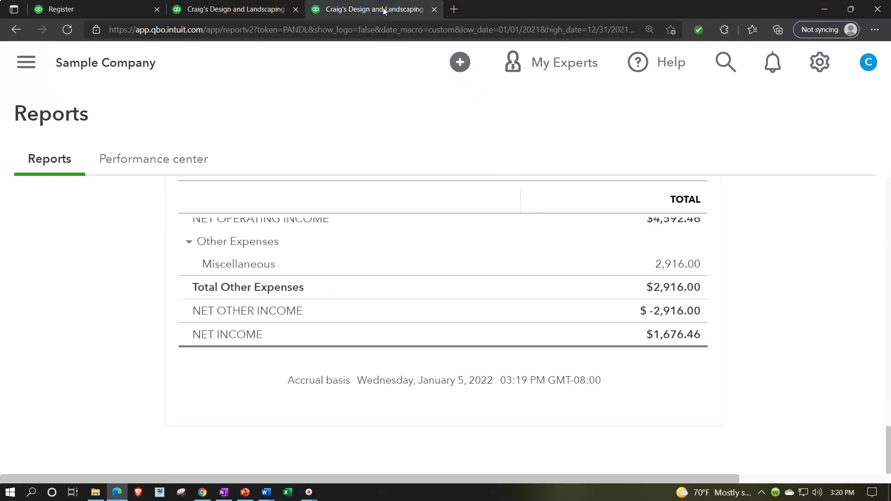
scroll(392, 383, "up", 5)
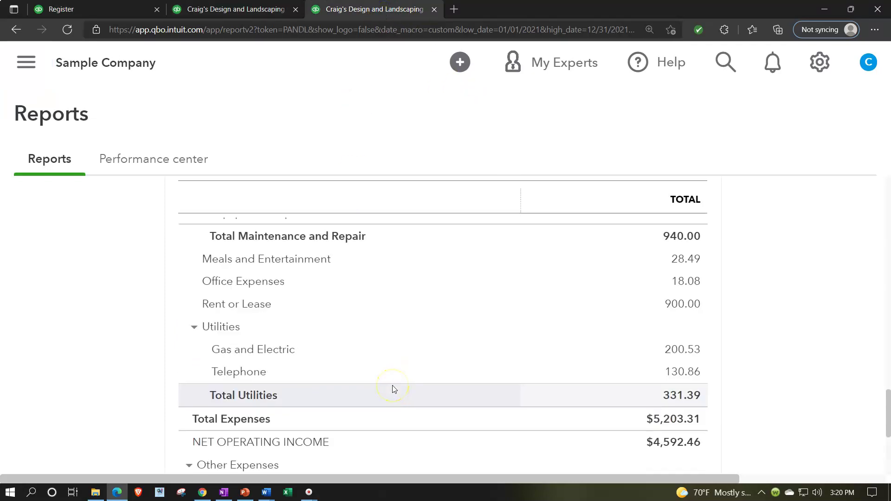
scroll(392, 389, "up", 5)
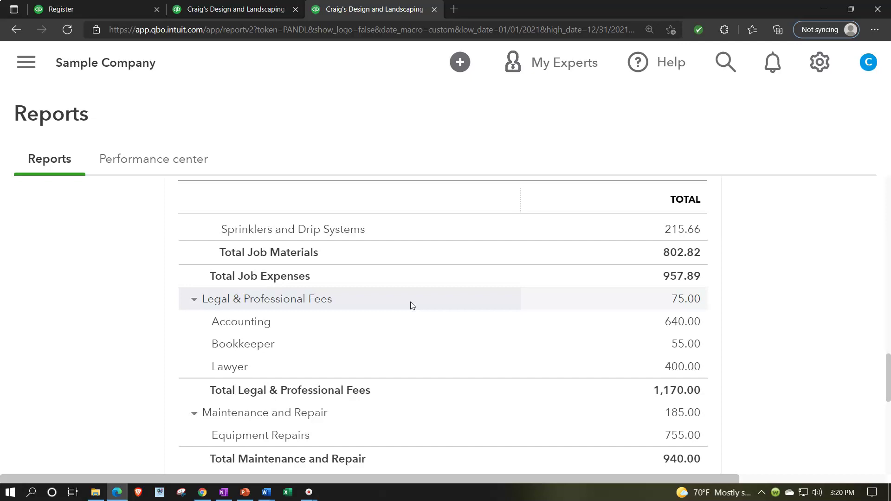
Step: Return to the Checking register and review all fields of the opened expense with reference number 76
left_click(80, 11)
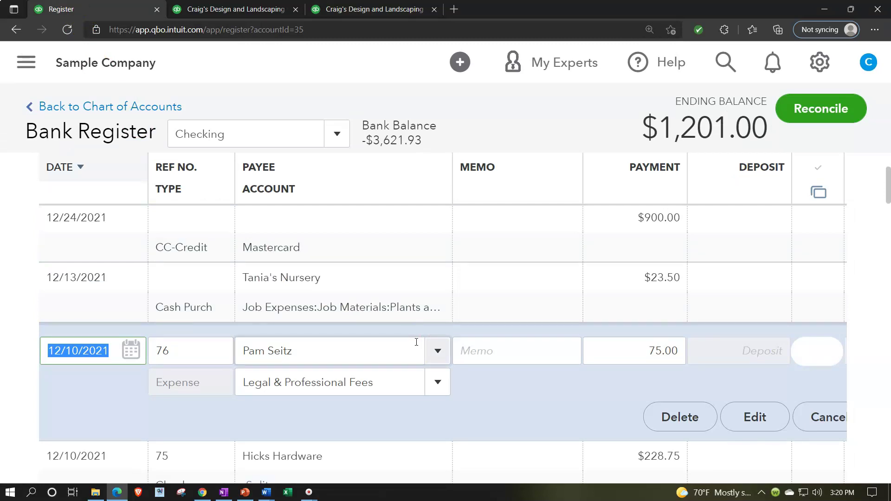
key("ctrl+minus")
key("ctrl+minus")
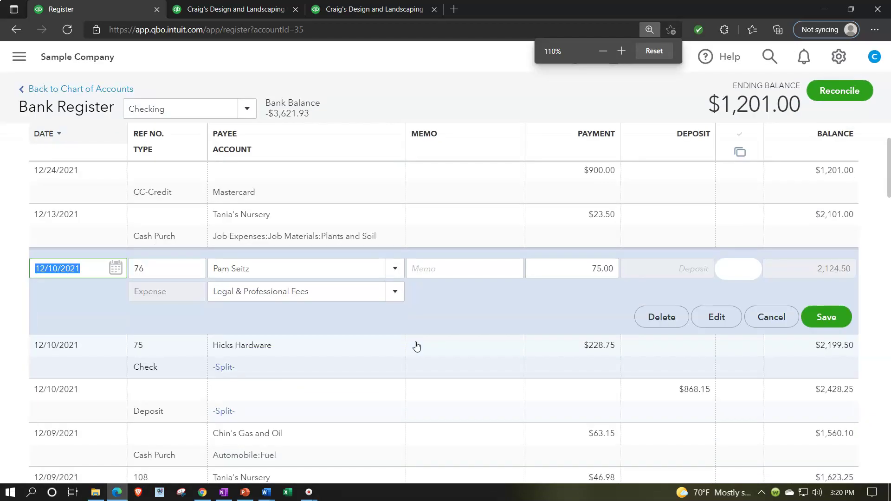
left_click(313, 332)
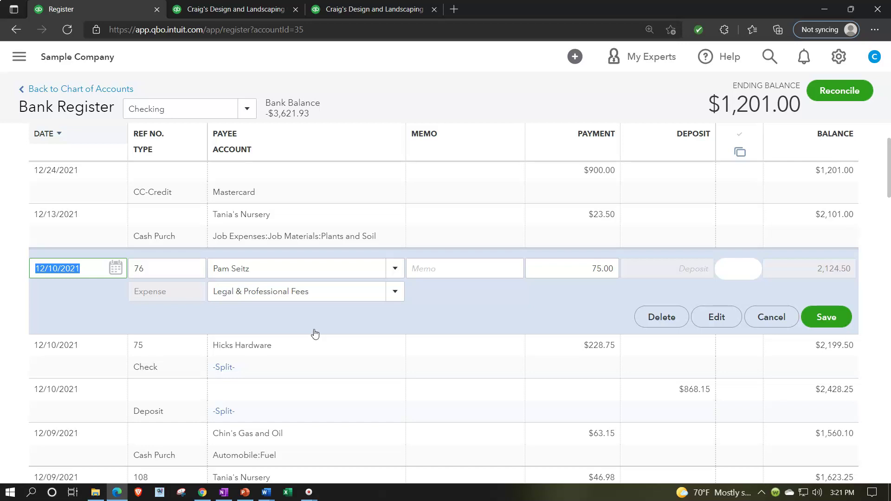
Step: Review the transaction types that can be added in the Checking register and start a new journal entry
scroll(239, 348, "up", 2)
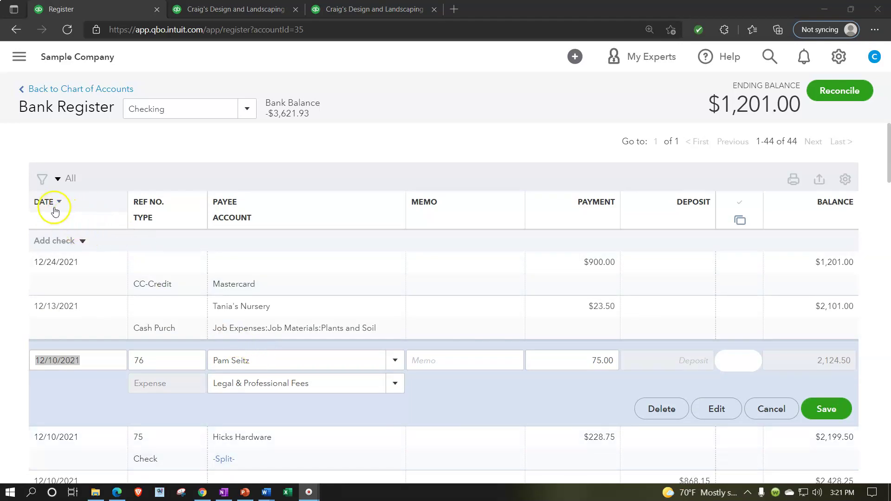
left_click(82, 240)
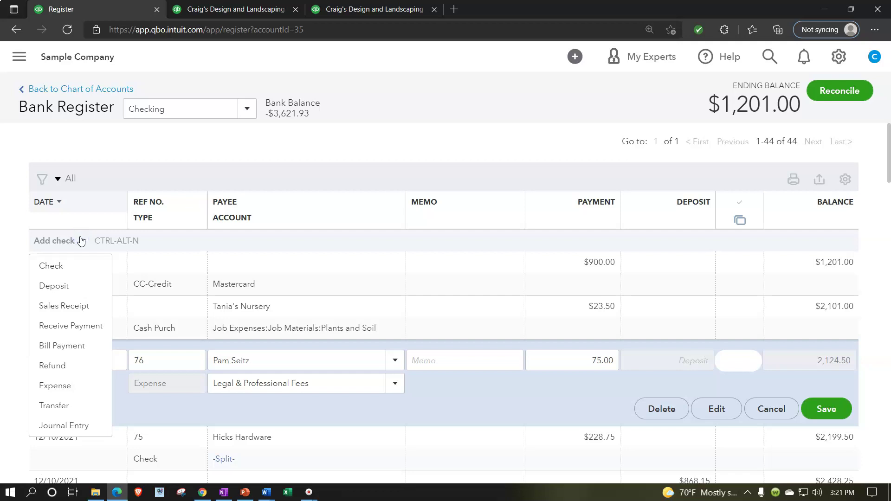
left_click(64, 412)
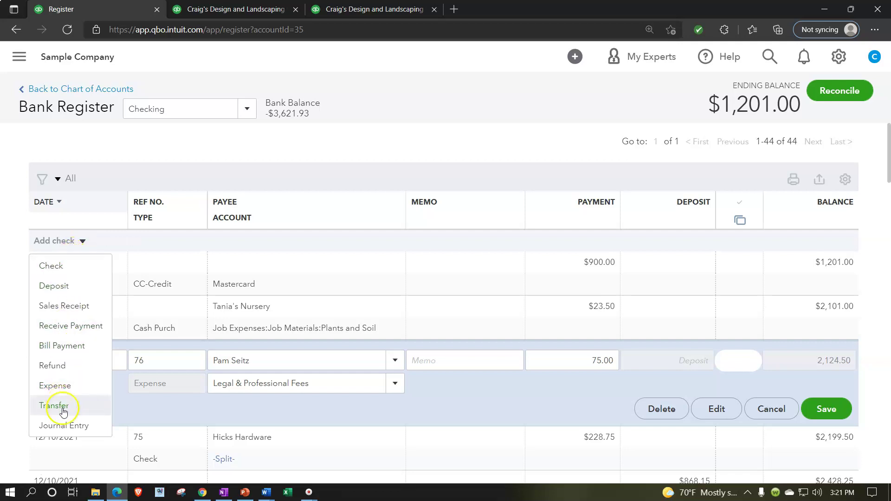
left_click(64, 426)
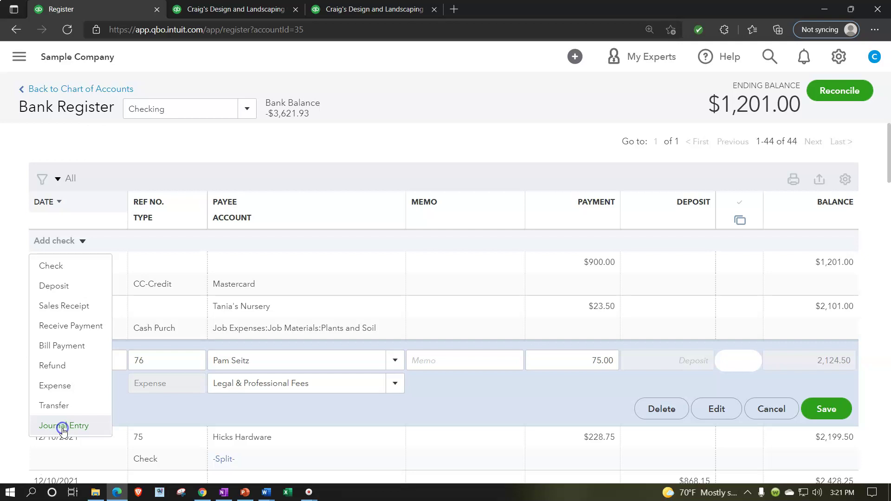
left_click(65, 393)
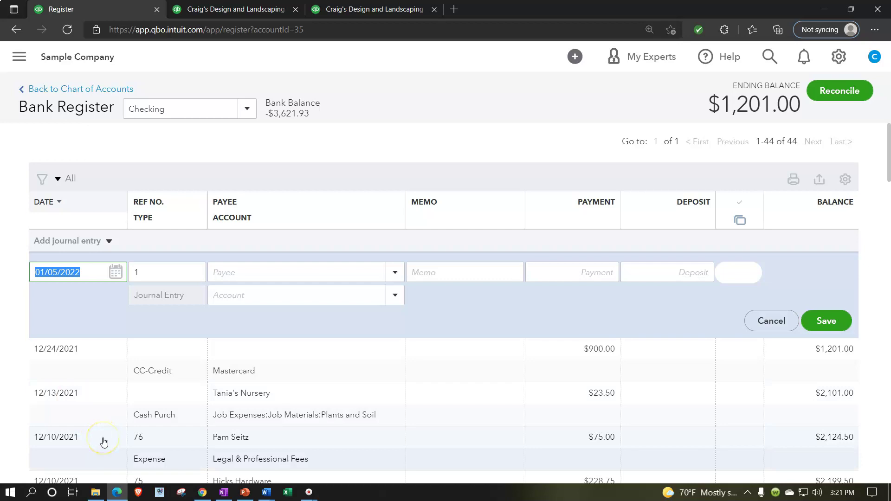
Step: Date the journal entry 12/10/2021, clear its reference number, and enter the same payee as on expense 76
type("12/10/2021")
key("Tab")
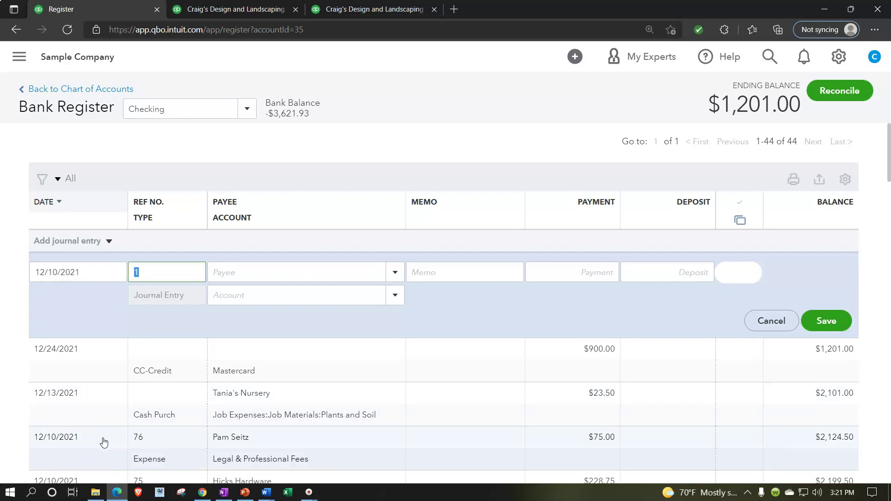
key("BackSpace")
key("Tab")
type("Pam Seitz")
key("Tab")
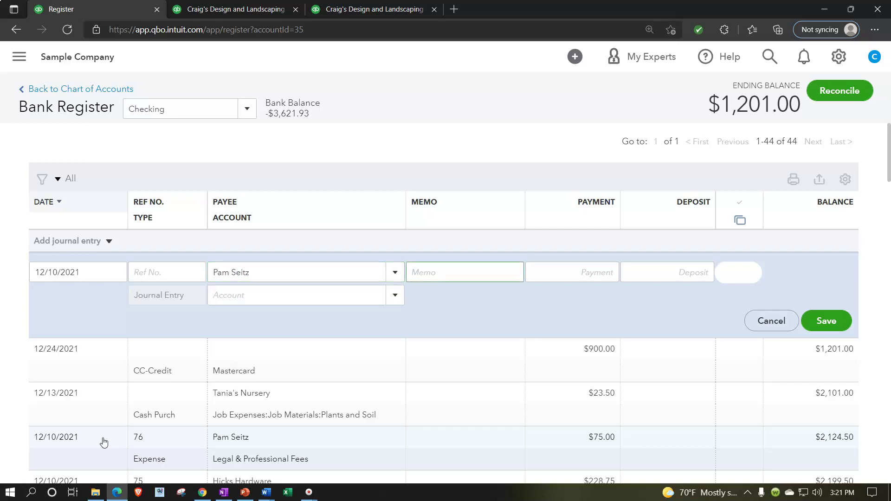
Step: Enter the memo "Adjust for voiced expense 76" on the new journal entry
type("Adjust for voiced che")
key("BackSpace")
key("BackSpace")
key("BackSpace")
type("expense 76")
key("Tab")
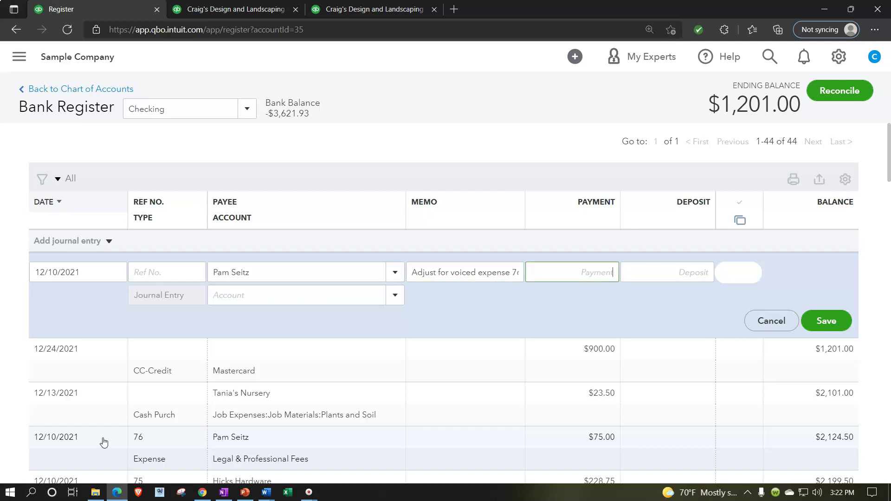
Step: Enter a payment of 75 assigned to the Legal & Professional Fees account and save the journal entry
type("75")
key("Tab")
key("Tab")
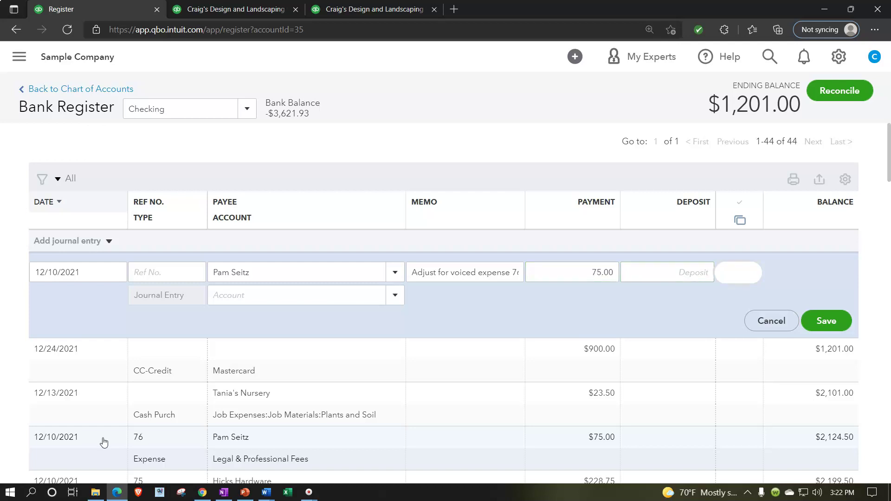
type("Le")
key("Tab")
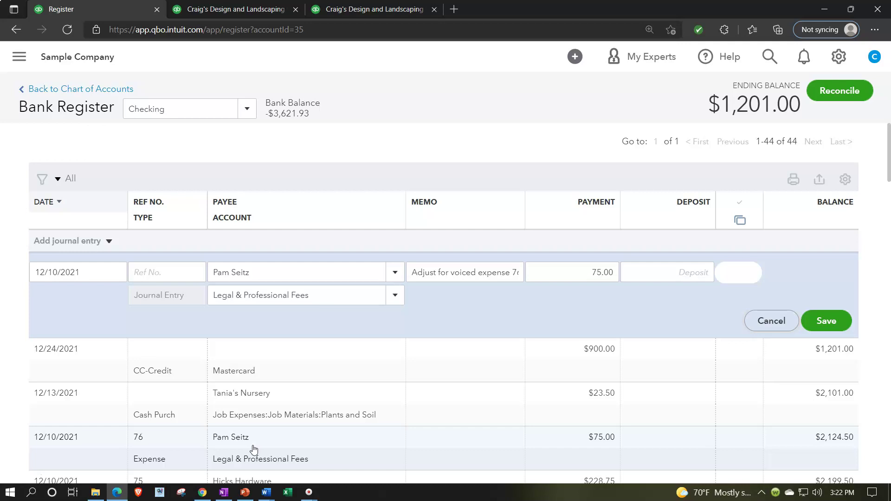
left_click(828, 325)
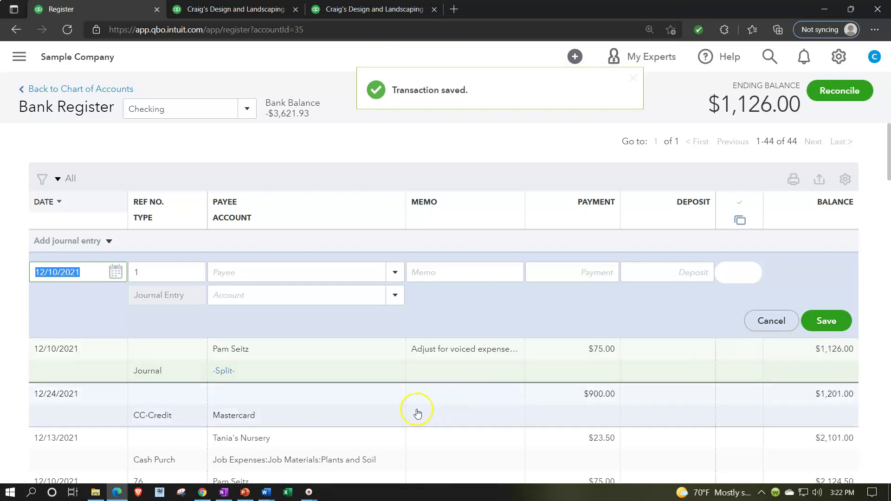
Step: Dismiss the blank new entry and check the saved journal entry against expense 76 in the date-sorted register
scroll(417, 413, "down", 3)
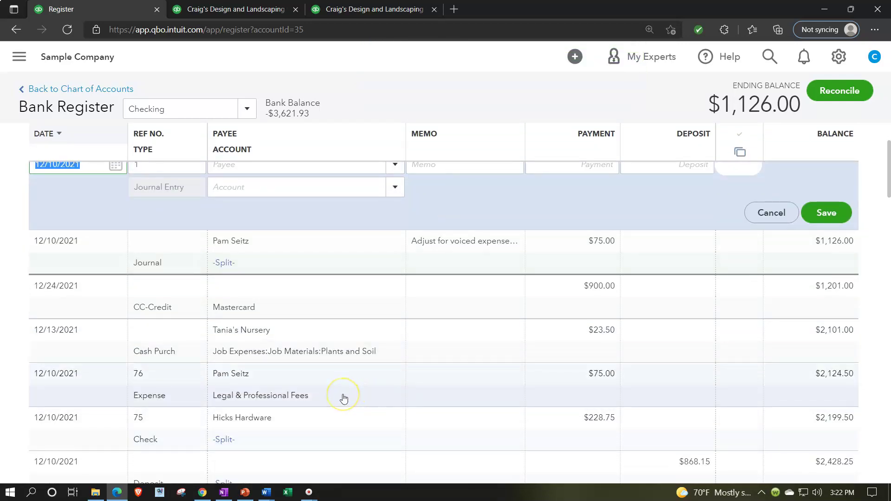
scroll(343, 398, "up", 1)
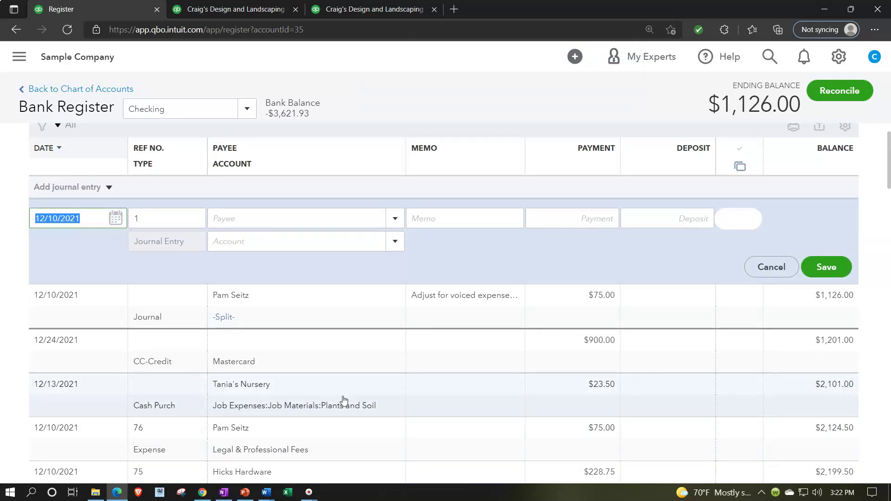
key("Escape")
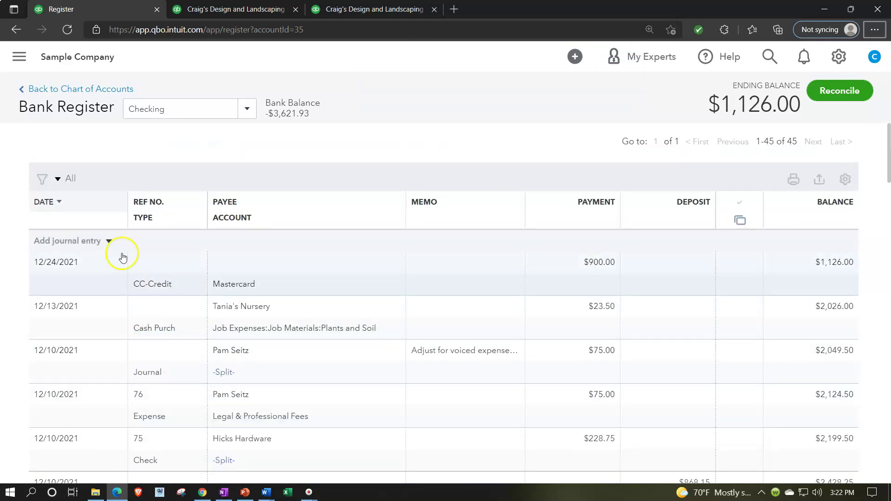
left_click(60, 203)
left_click(61, 202)
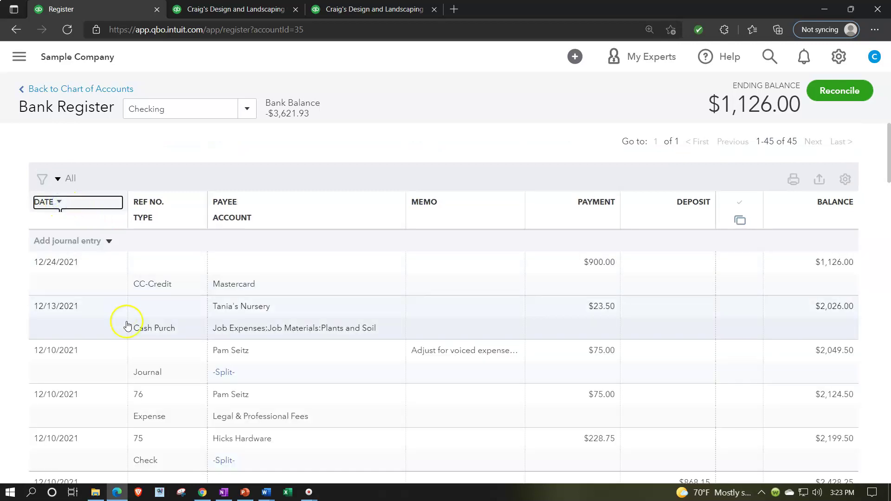
scroll(130, 332, "down", 1)
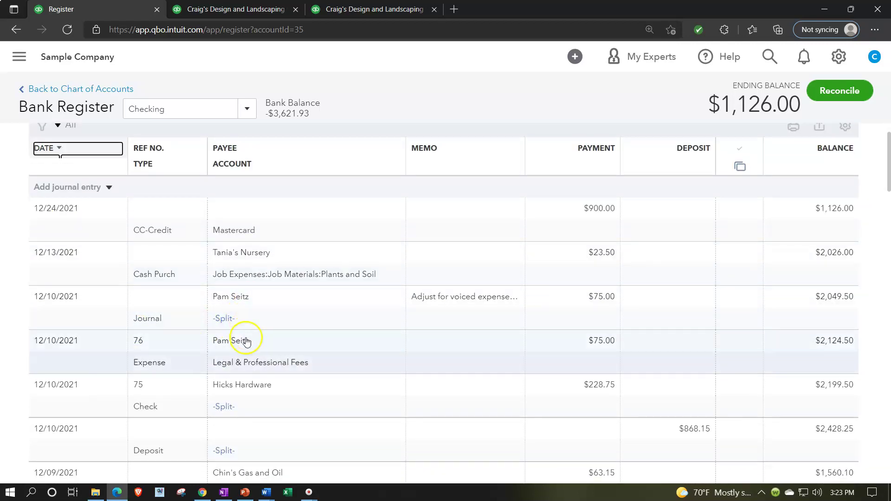
Step: Rerun the 2021 Profit and Loss report and examine Legal & Professional Fees with the new journal entry included
left_click(355, 11)
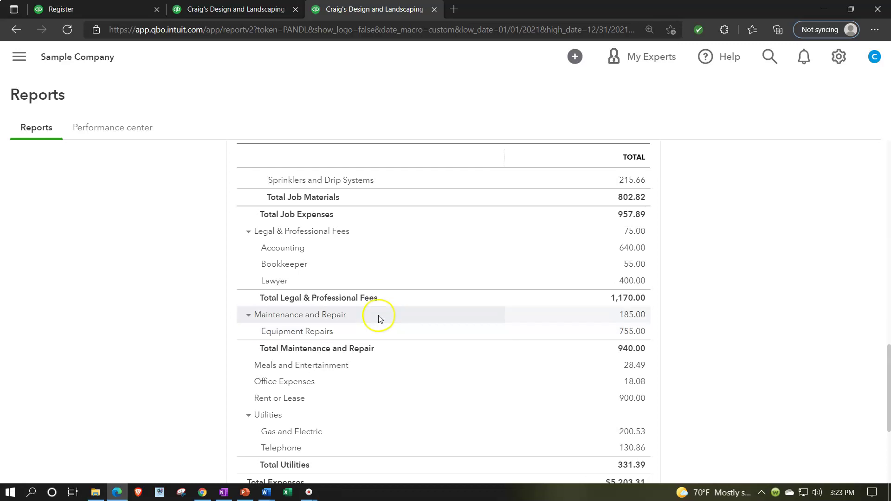
scroll(569, 284, "up", 8)
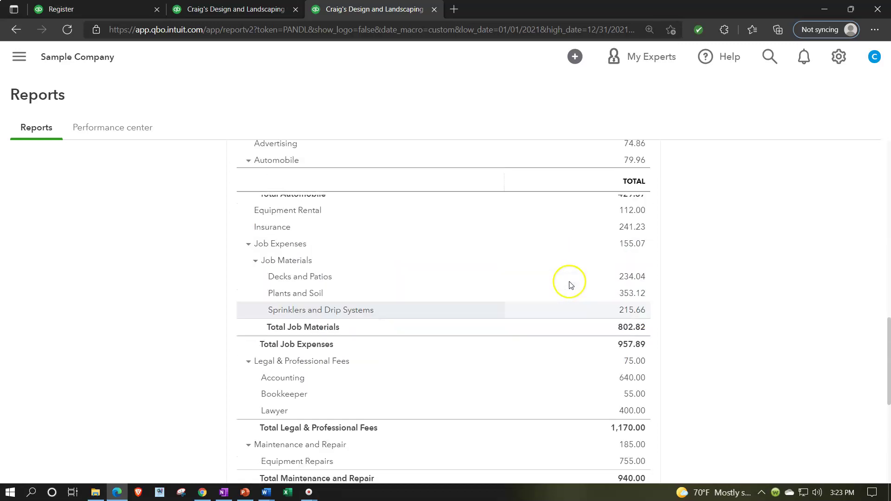
scroll(569, 288, "down", 5)
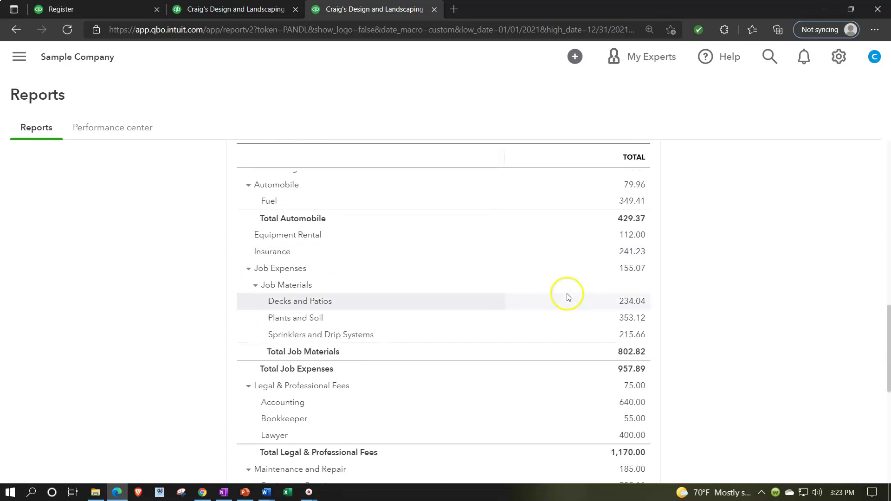
scroll(438, 225, "up", 15)
left_click(576, 271)
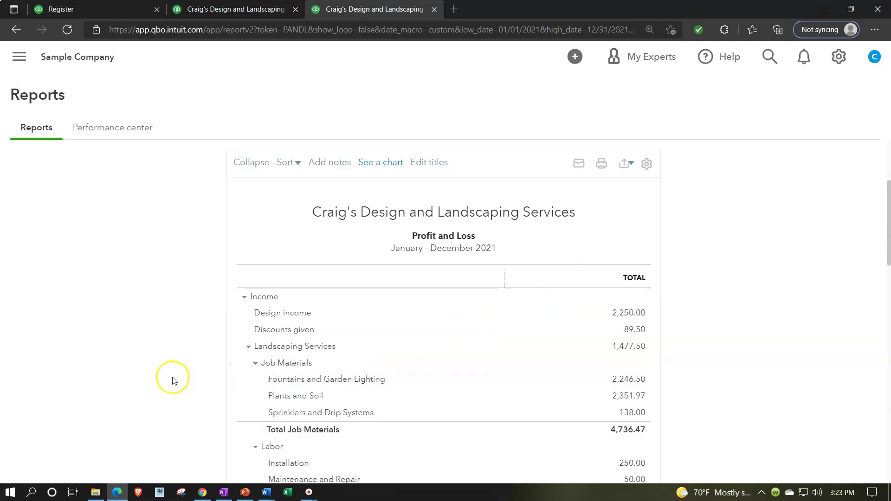
scroll(172, 380, "down", 8)
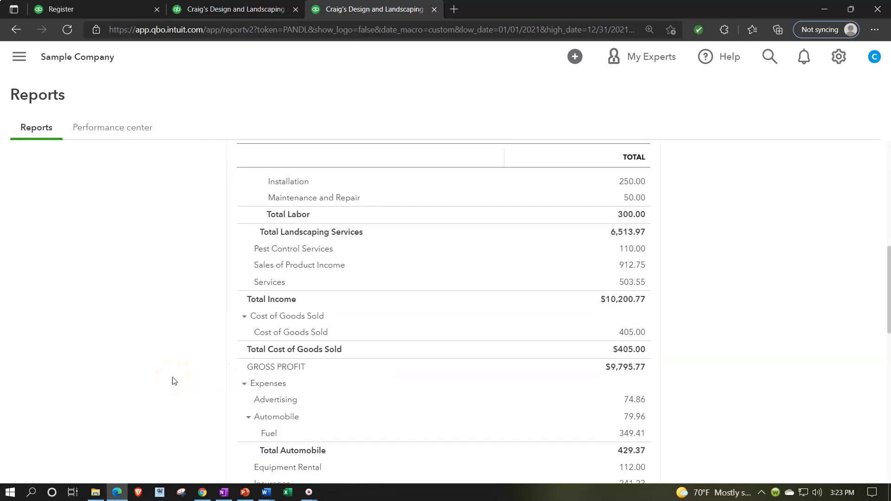
scroll(172, 380, "down", 4)
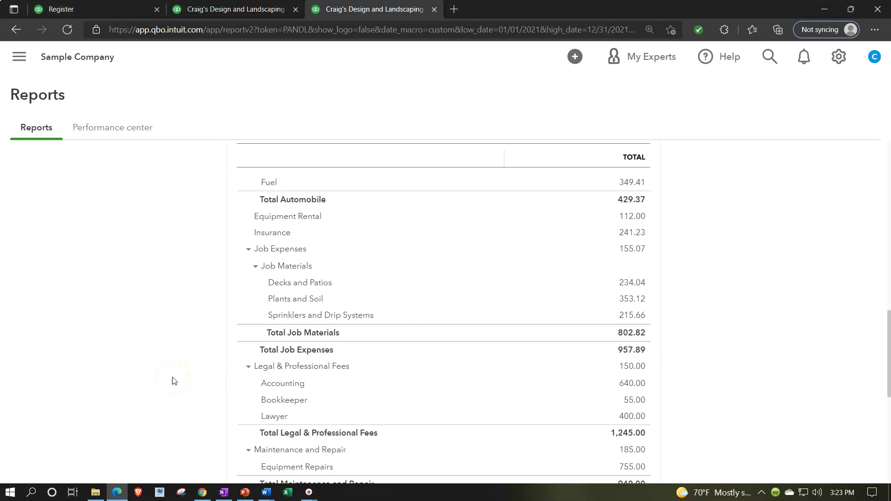
scroll(171, 380, "down", 1)
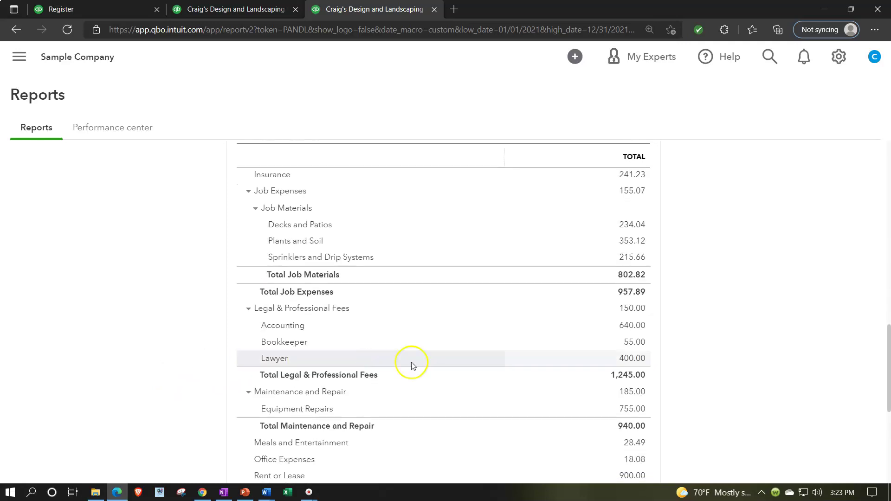
Step: Review the transactions behind the Legal & Professional Fees amount and return to the Profit and Loss summary
left_click(633, 309)
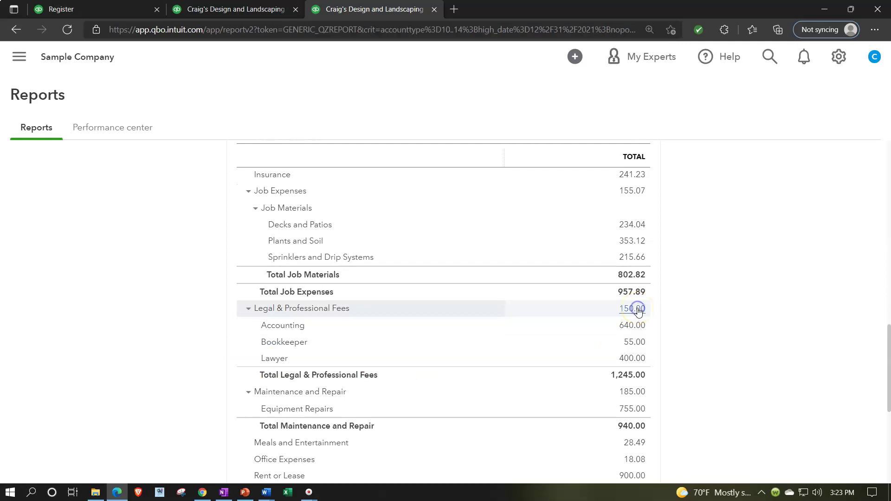
scroll(580, 315, "down", 3)
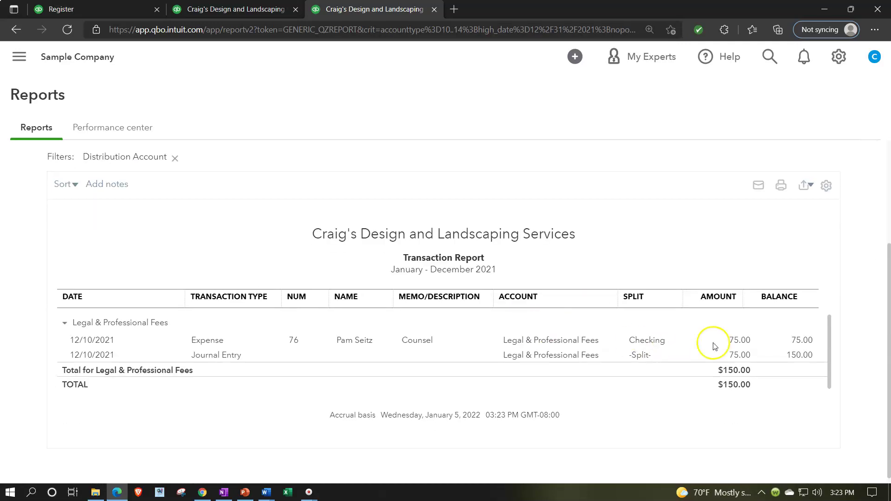
scroll(388, 397, "up", 3)
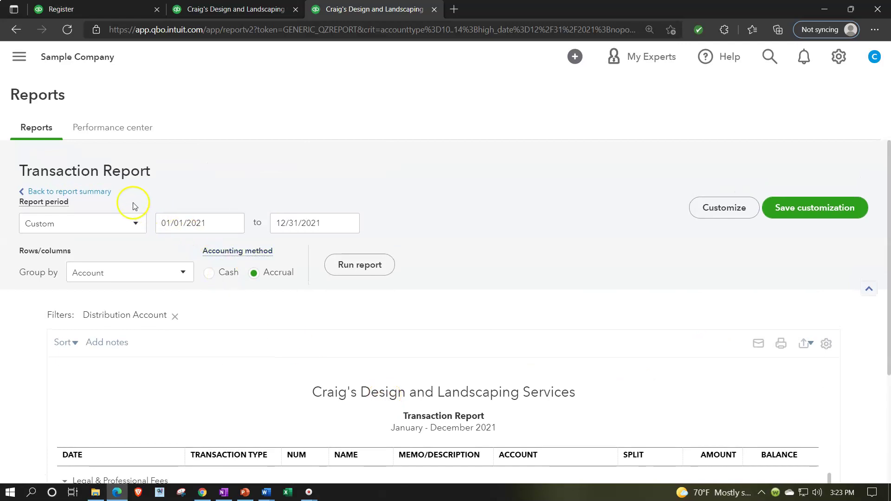
left_click(105, 192)
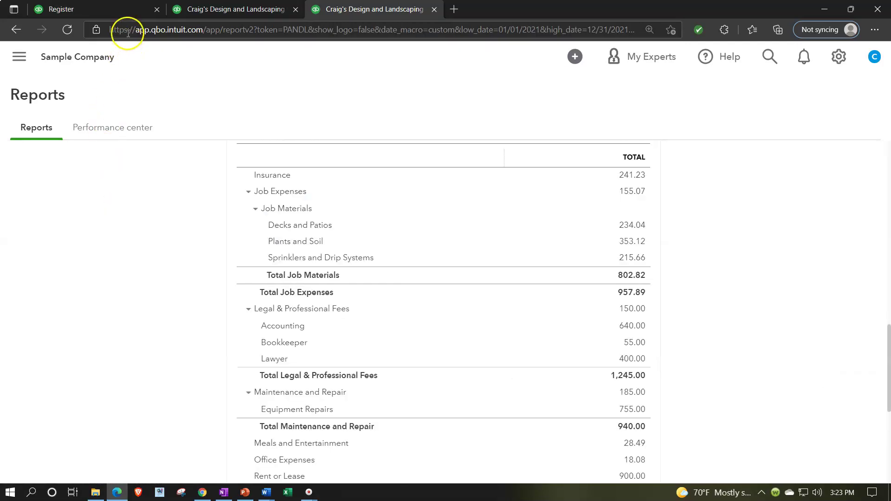
Step: Open the full form of expense 76 from the Checking register, void it, and check its register row
left_click(119, 6)
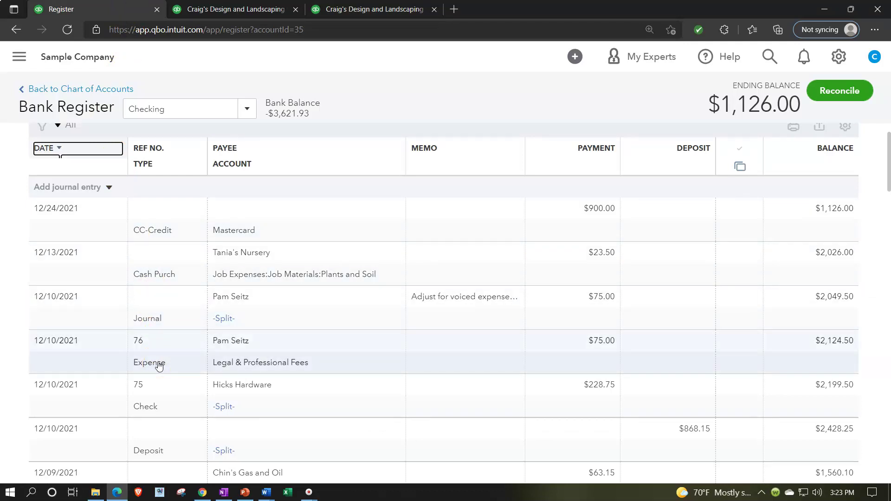
left_click(310, 363)
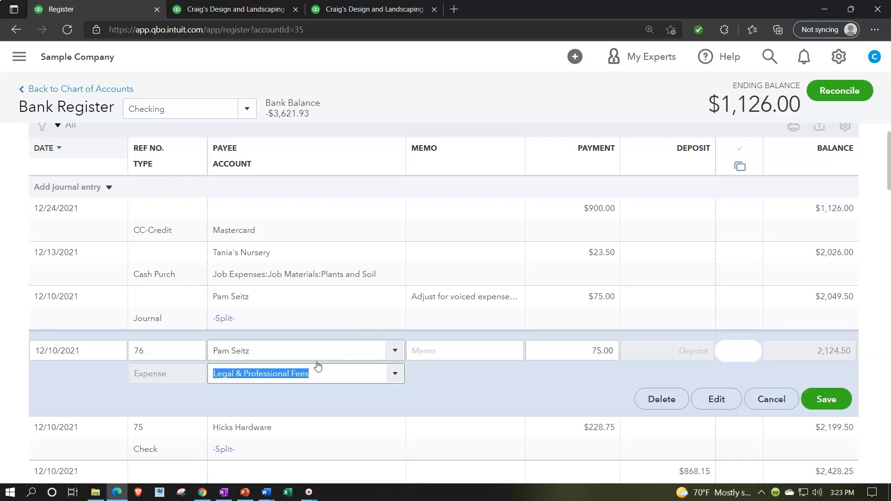
left_click(716, 399)
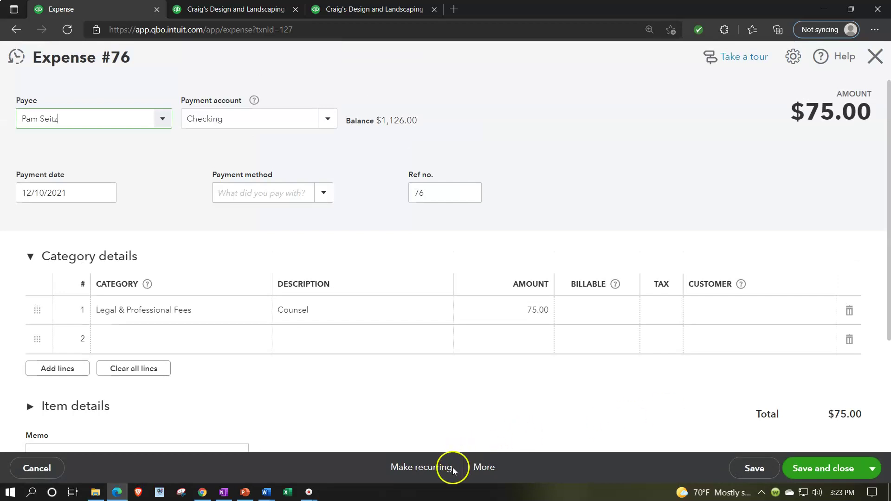
left_click(480, 476)
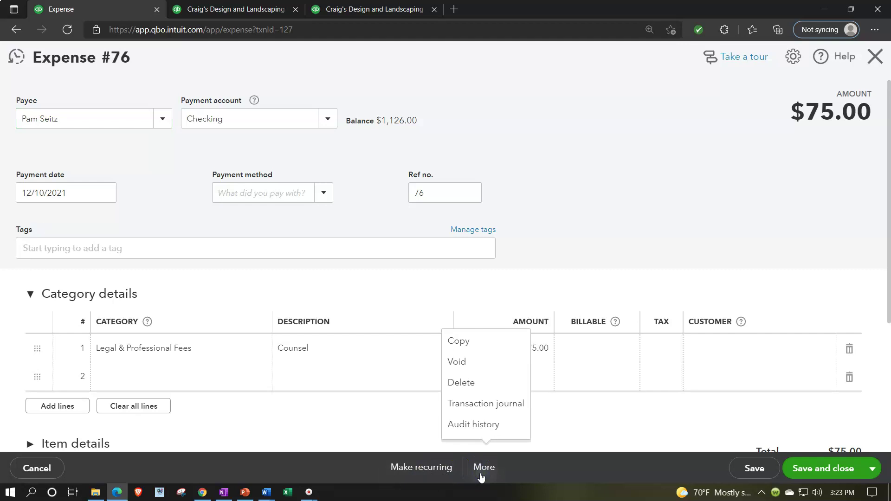
left_click(466, 366)
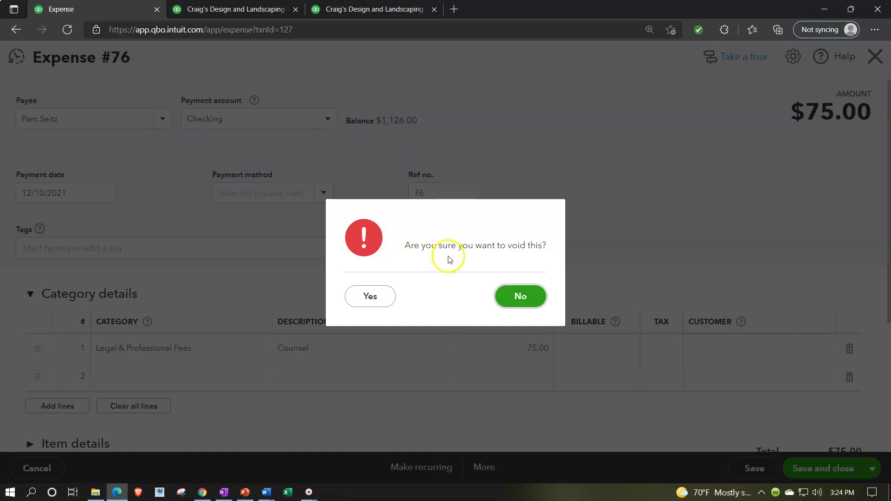
left_click(370, 297)
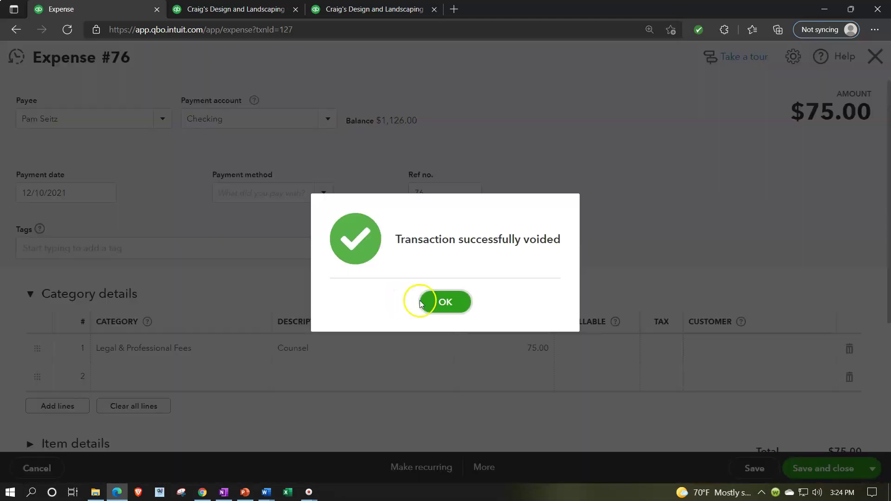
left_click(450, 302)
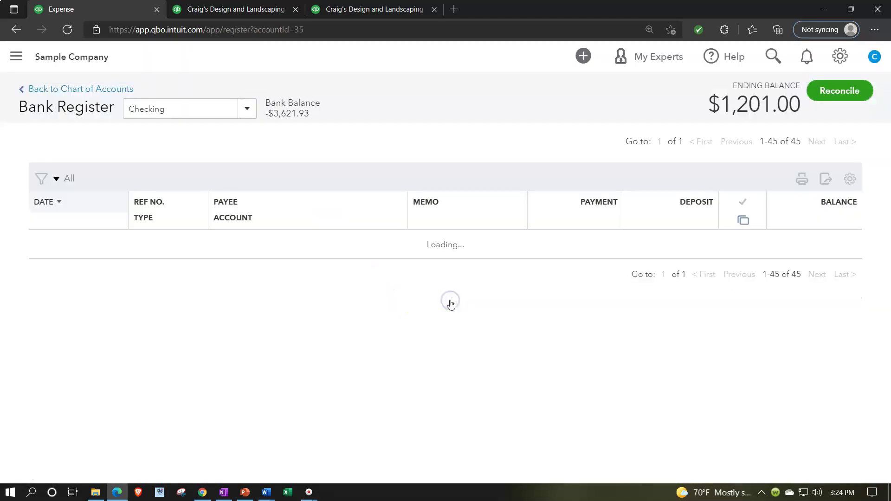
left_click(428, 369)
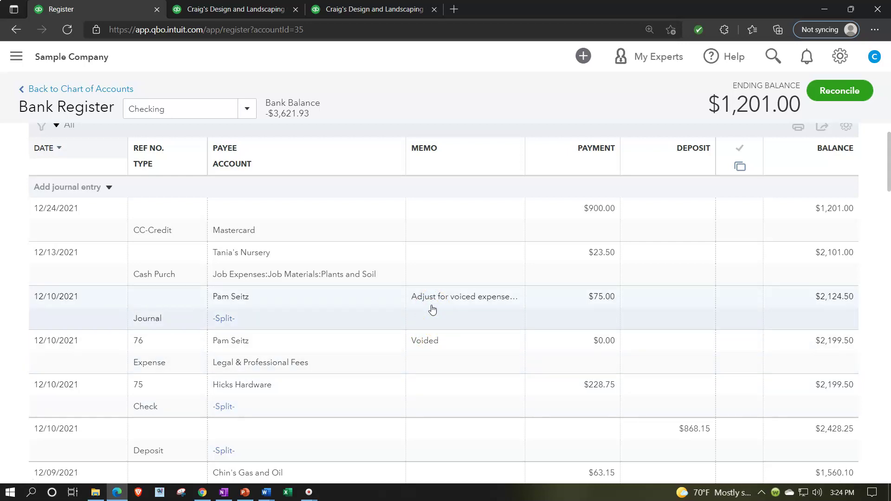
left_click(218, 366)
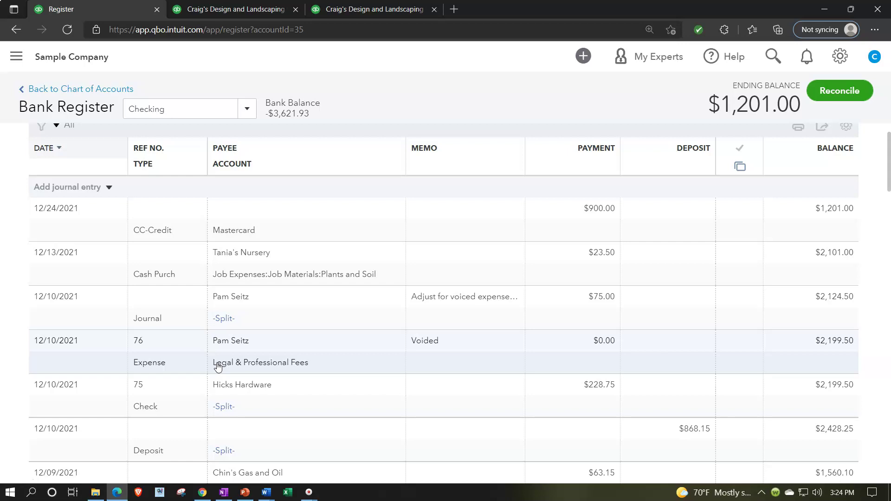
Step: Refresh the Profit and Loss report and check how voiding expense 76 affects Legal & Professional Fees
left_click(380, 9)
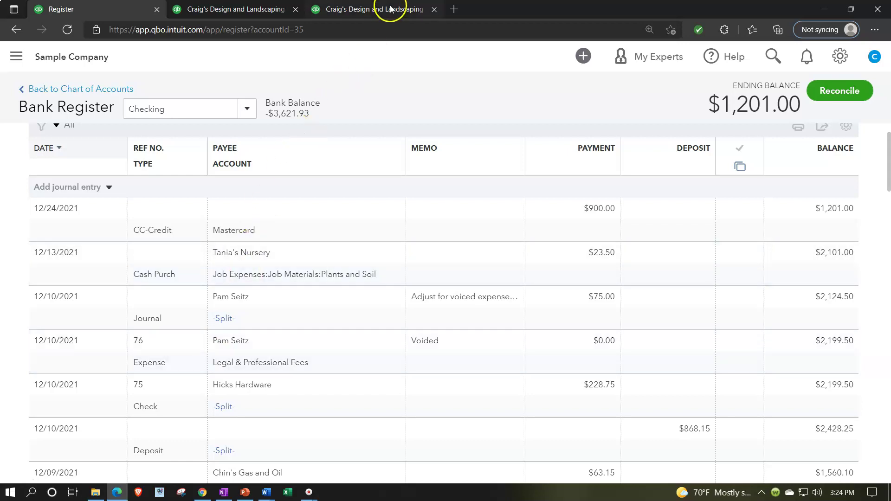
scroll(290, 167, "up", 10)
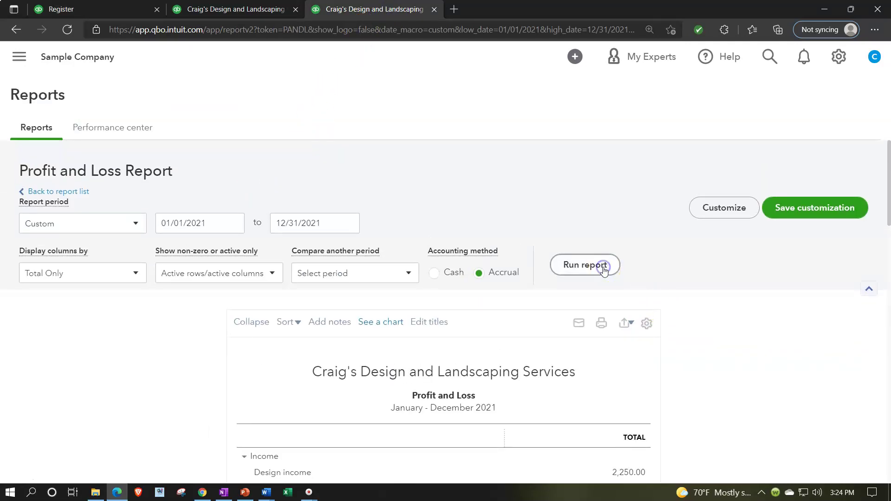
scroll(269, 374, "down", 3)
scroll(195, 315, "down", 10)
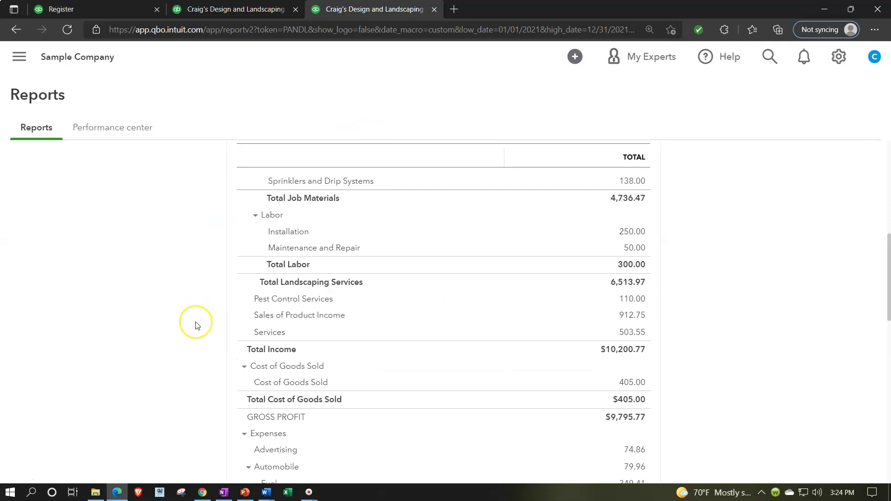
scroll(195, 325, "down", 1)
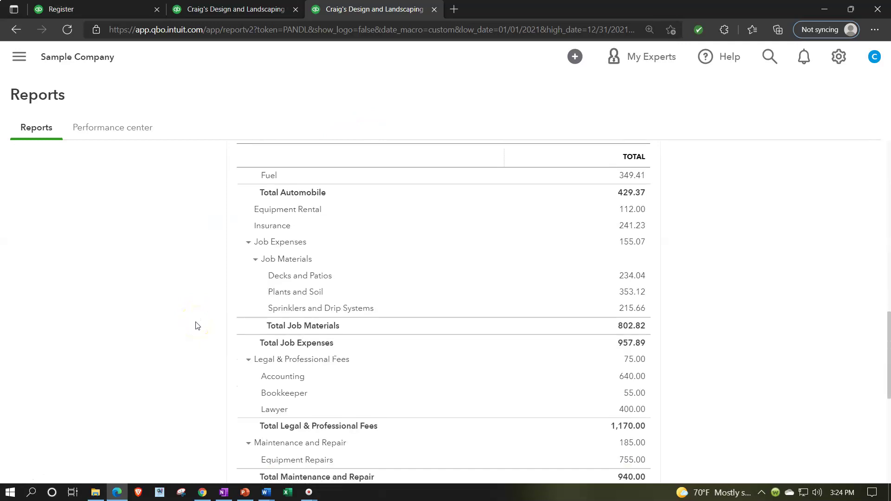
Step: Review the transactions behind the 2021 Legal & Professional Fees amount following the void, and return to the Profit and Loss summary
scroll(196, 325, "down", 5)
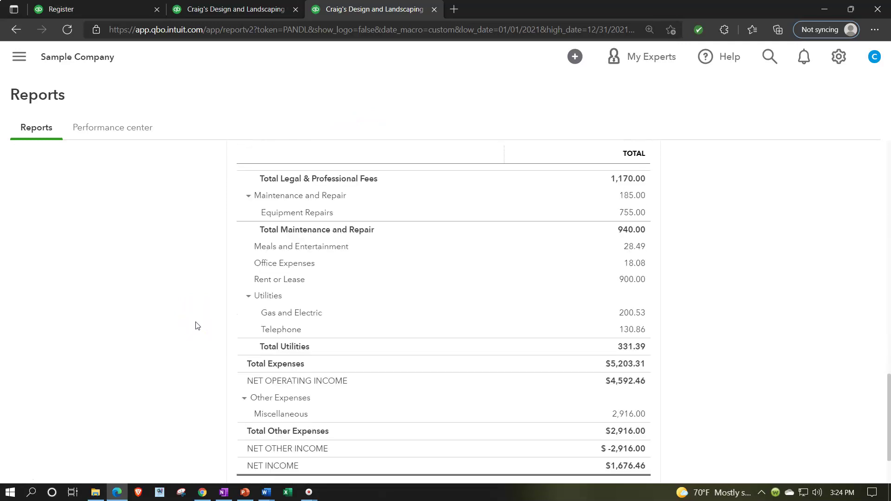
scroll(194, 325, "up", 2)
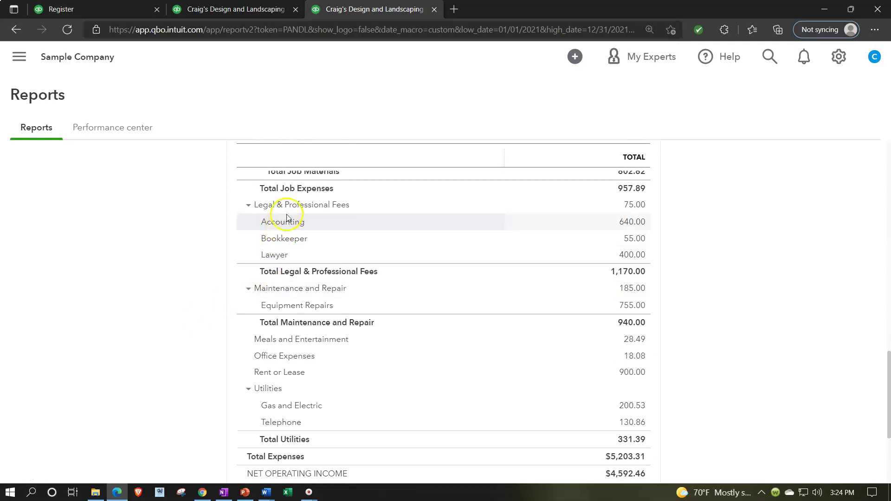
left_click(633, 205)
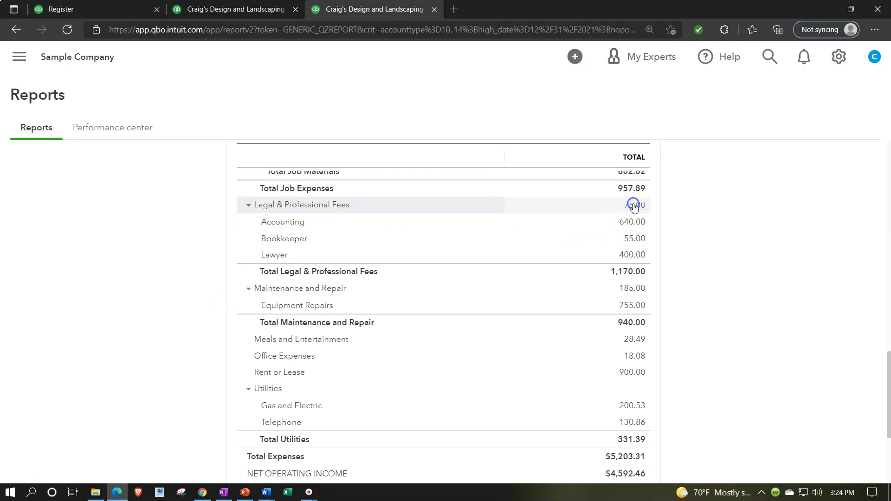
scroll(628, 208, "down", 2)
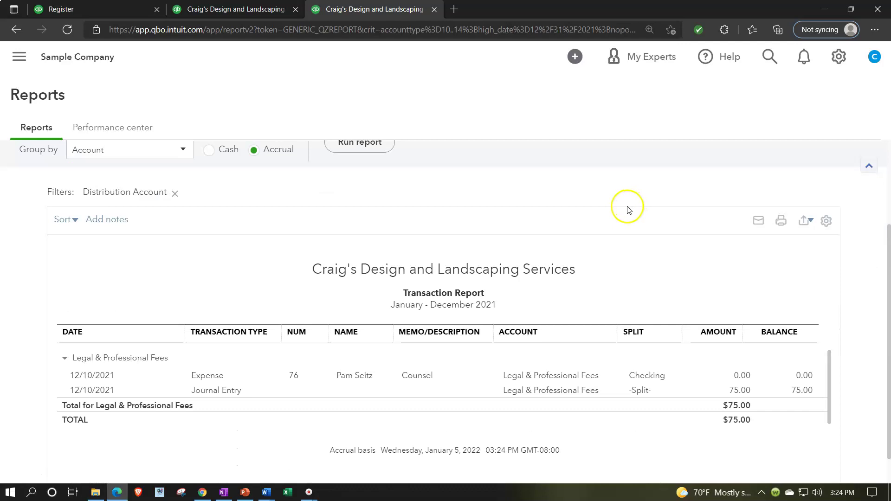
scroll(627, 208, "down", 1)
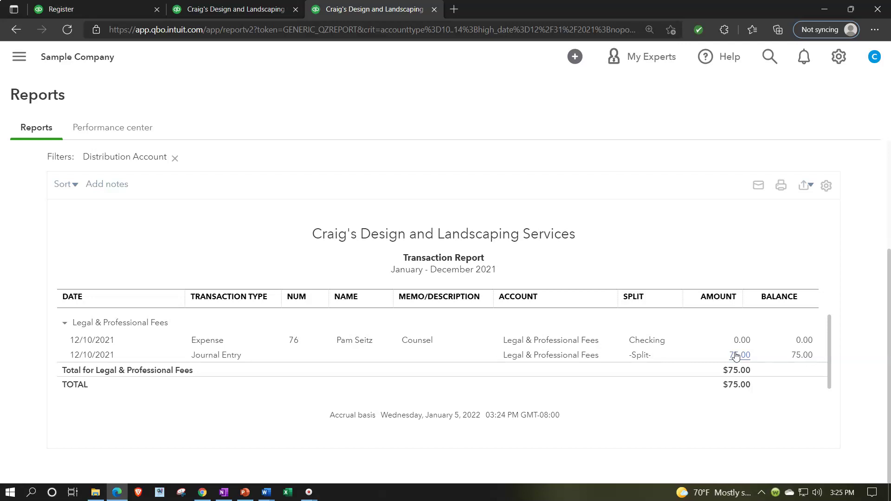
scroll(273, 390, "up", 3)
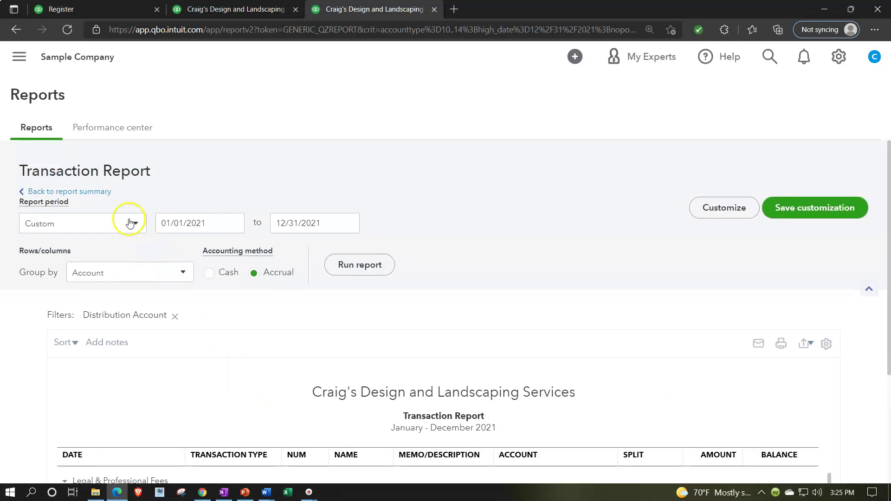
left_click(95, 192)
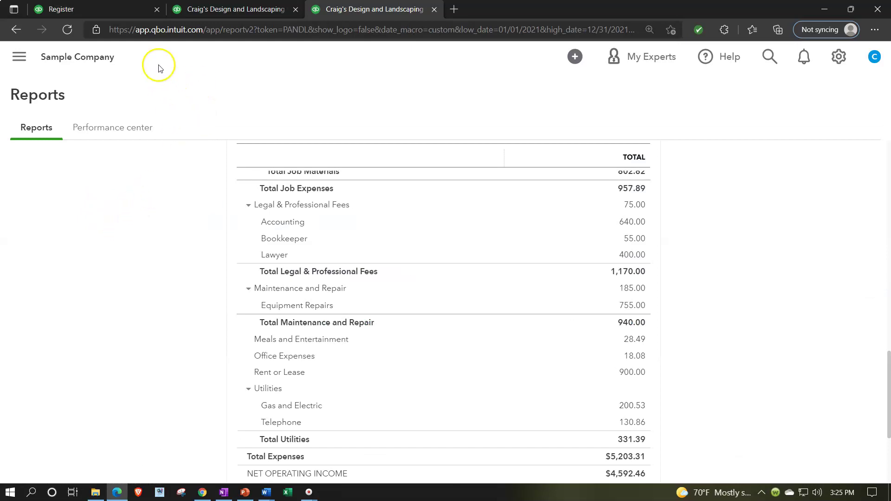
Step: Start a new journal entry in the Checking register dated 01/01/2022 with the voided expense's vendor as payee
left_click(116, 7)
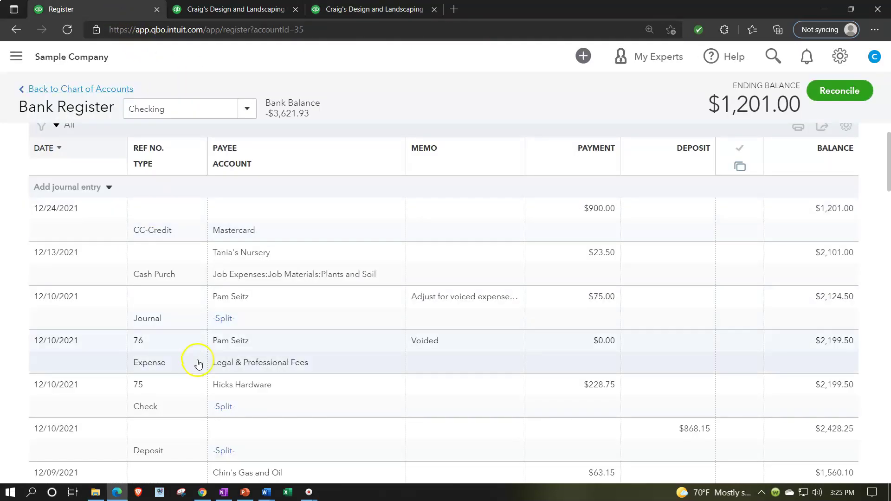
scroll(198, 363, "up", 1)
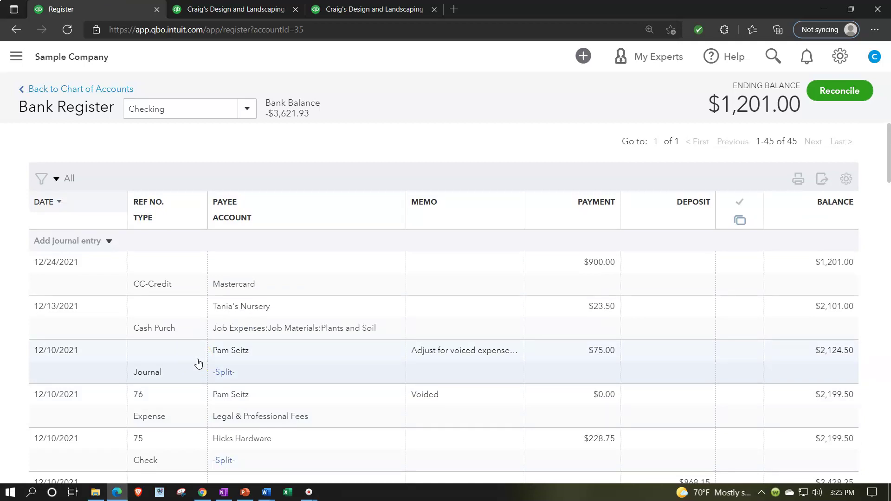
left_click(108, 242)
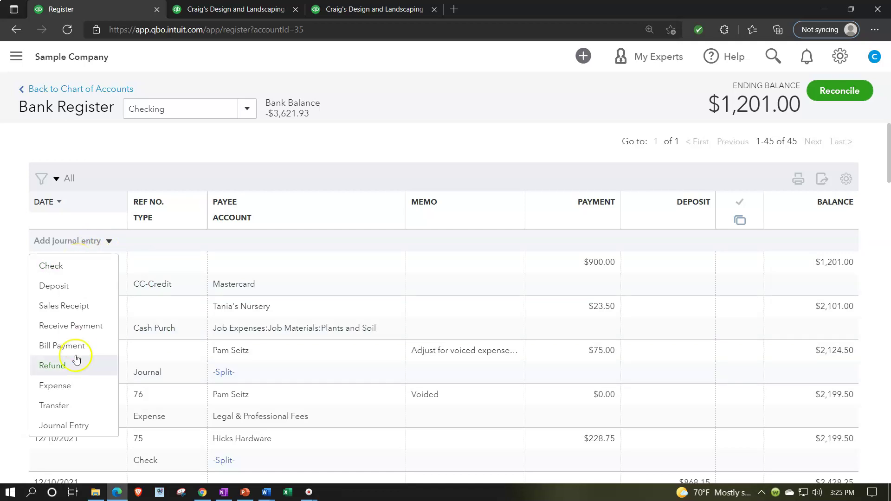
left_click(66, 427)
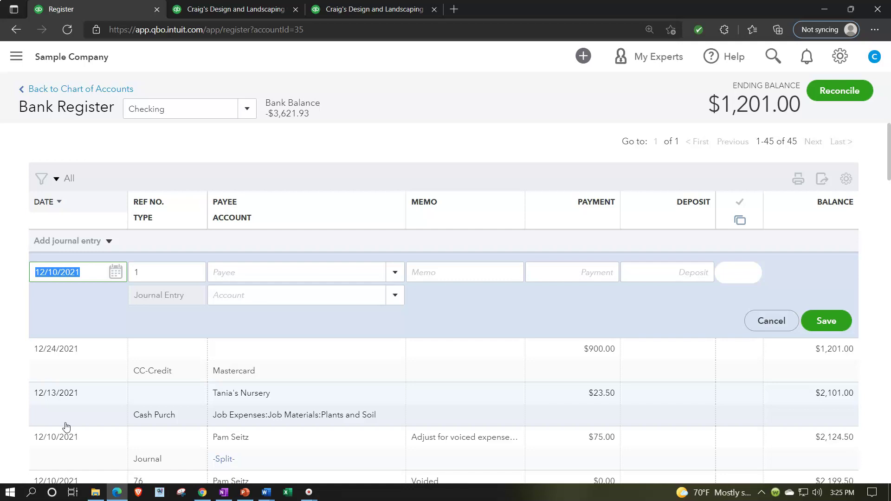
type("01/01/20")
type("2")
key("Tab")
key("Tab")
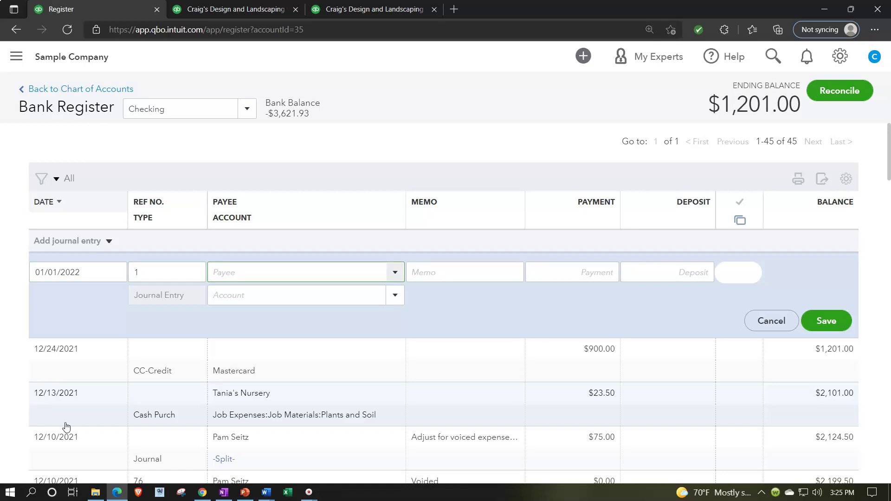
type("Pam Seitz")
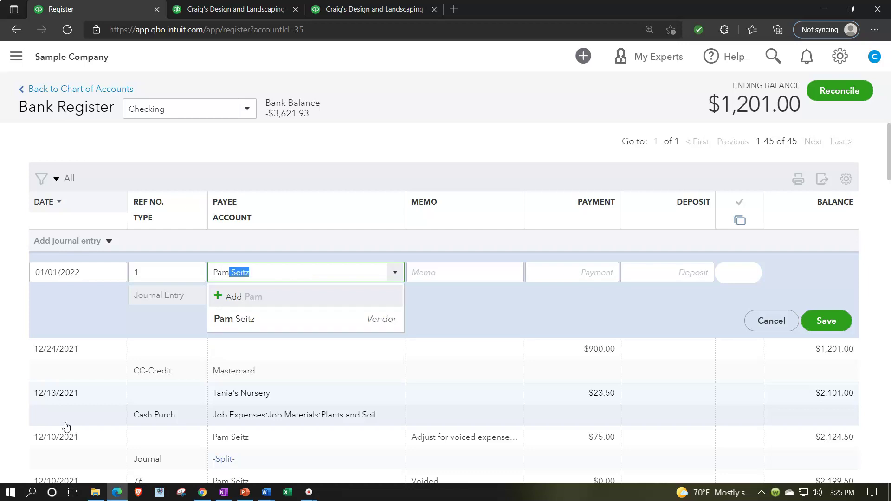
key("Tab")
Step: Enter the memo "Adjust for voiced Expense PP 76" for the new journal entry
type("Adjust fo")
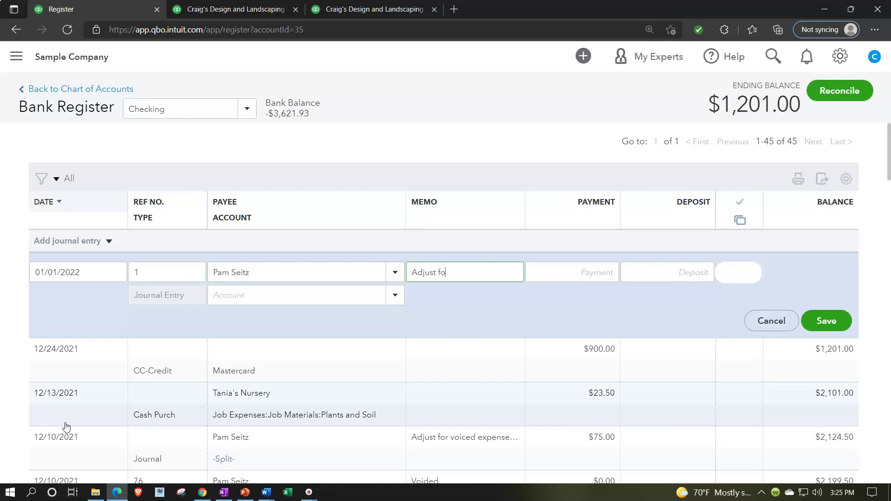
type("r voiced check PP")
key("BackSpace")
key("BackSpace")
key("BackSpace")
key("BackSpace")
key("BackSpace")
key("BackSpace")
key("BackSpace")
key("BackSpace")
key("BackSpace")
type("Expense PP")
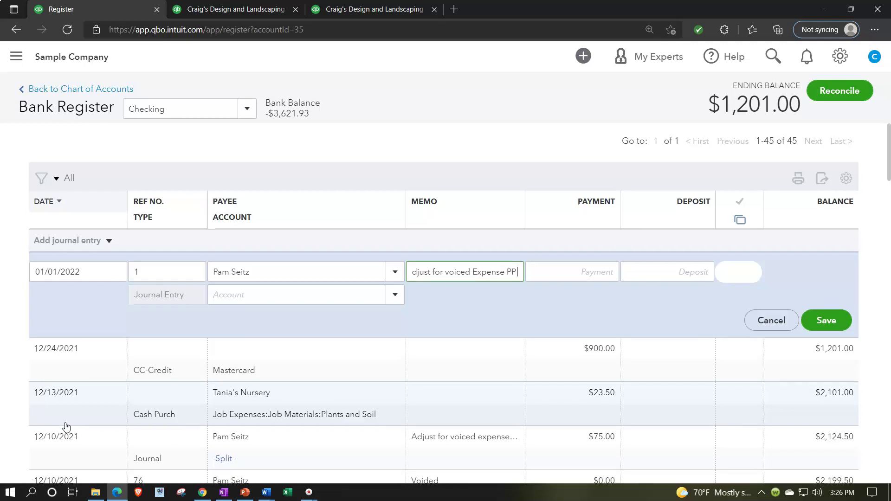
scroll(66, 426, "down", 1)
key("Tab")
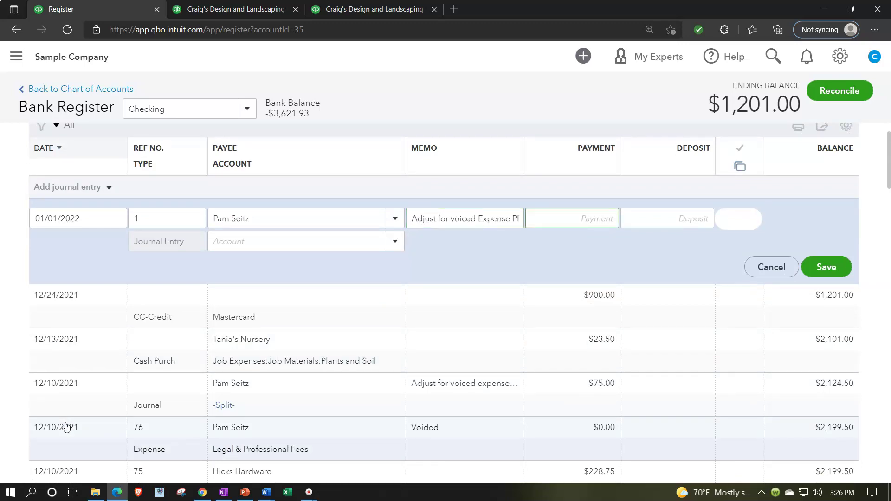
Step: Enter a 75.00 deposit against Legal & Professional Fees and save the journal entry
key("Tab")
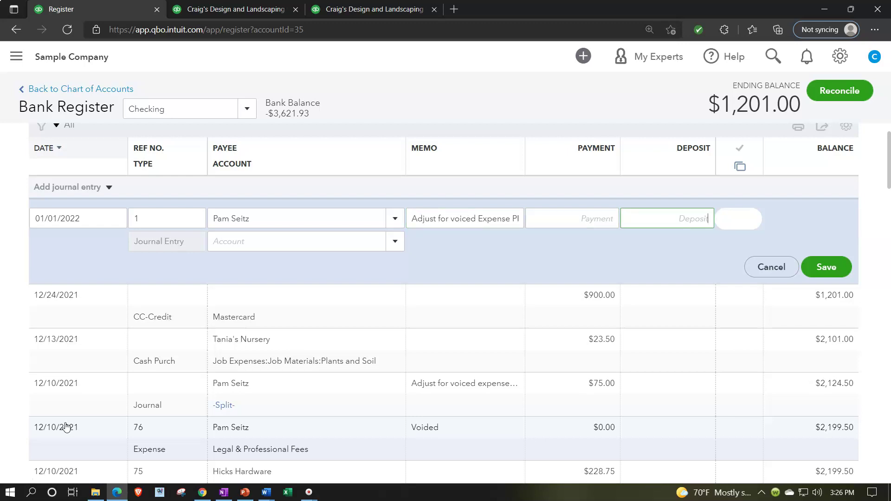
type("75")
key("Tab")
type("Leg")
key("Return")
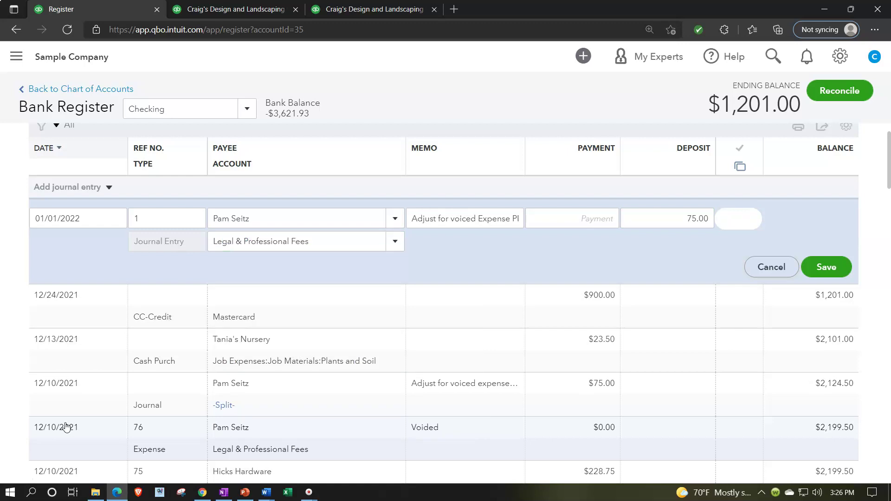
left_click(822, 271)
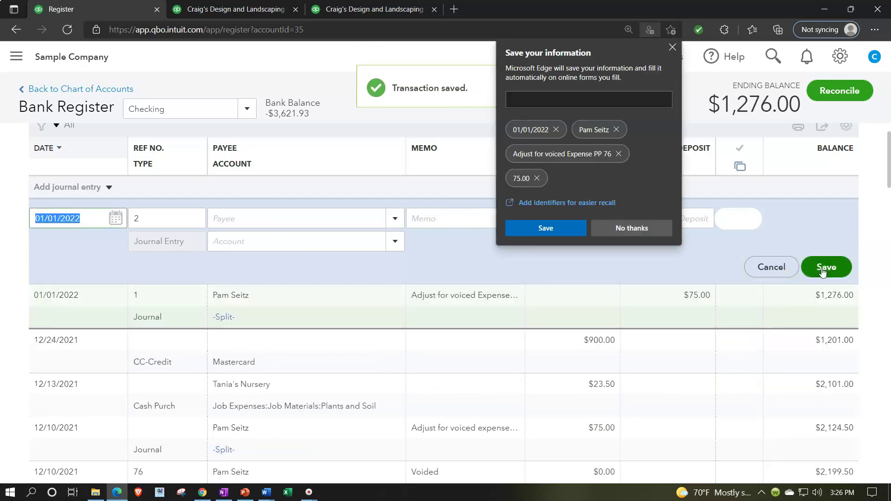
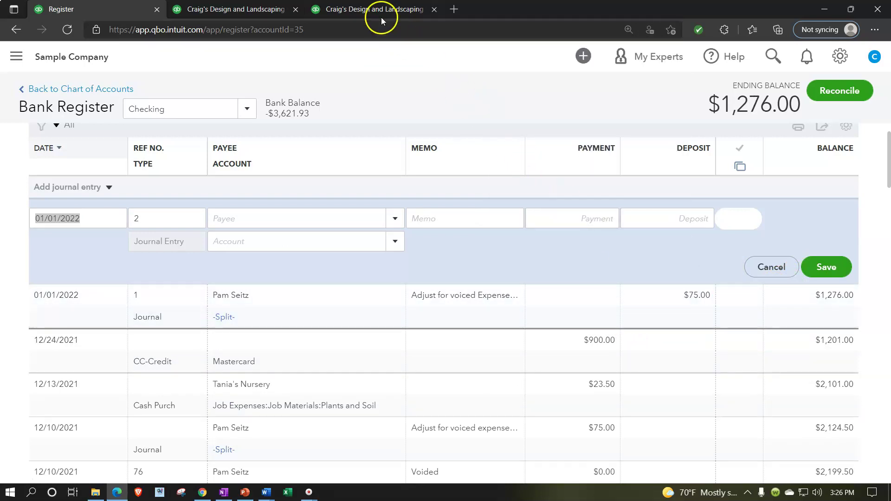
Step: Rerun the 2021 Profit and Loss report and check Legal & Professional Fees and net income with the 2022 journal entry recorded
left_click(374, 10)
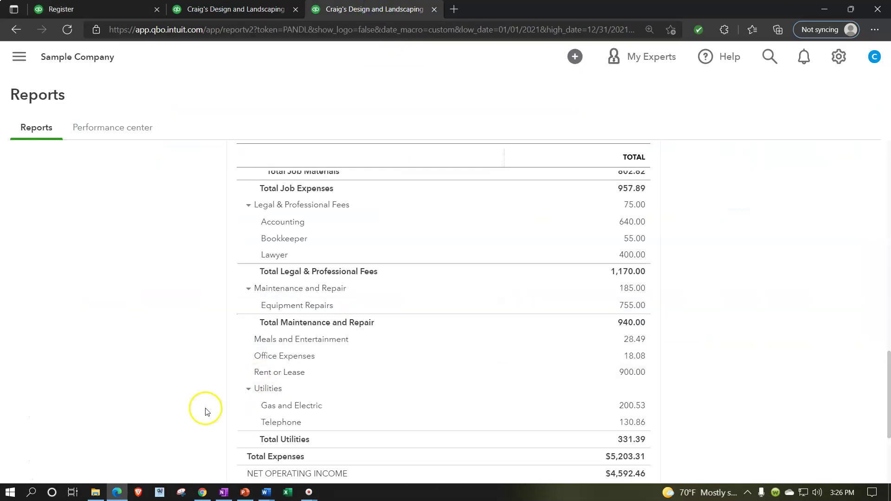
scroll(212, 381, "up", 15)
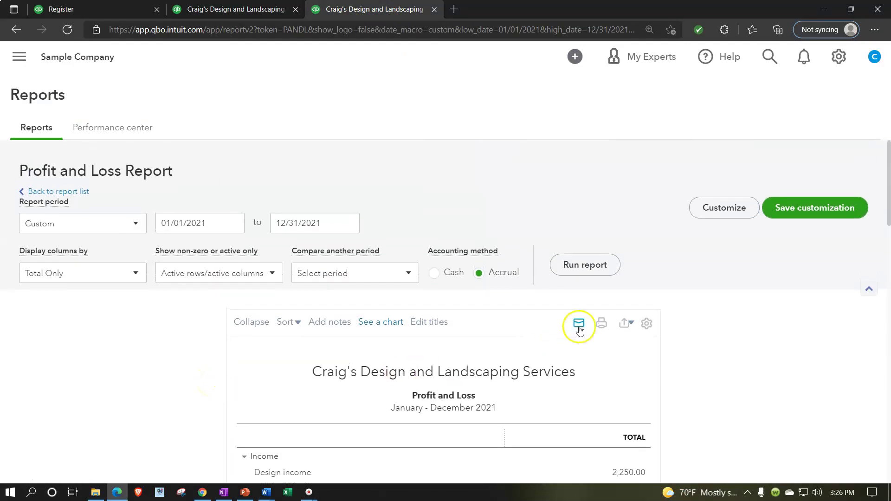
left_click(592, 266)
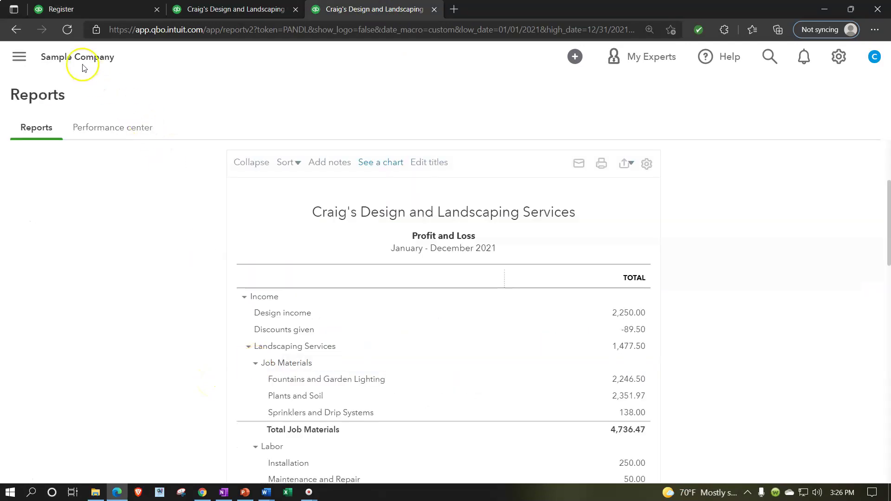
scroll(123, 311, "down", 15)
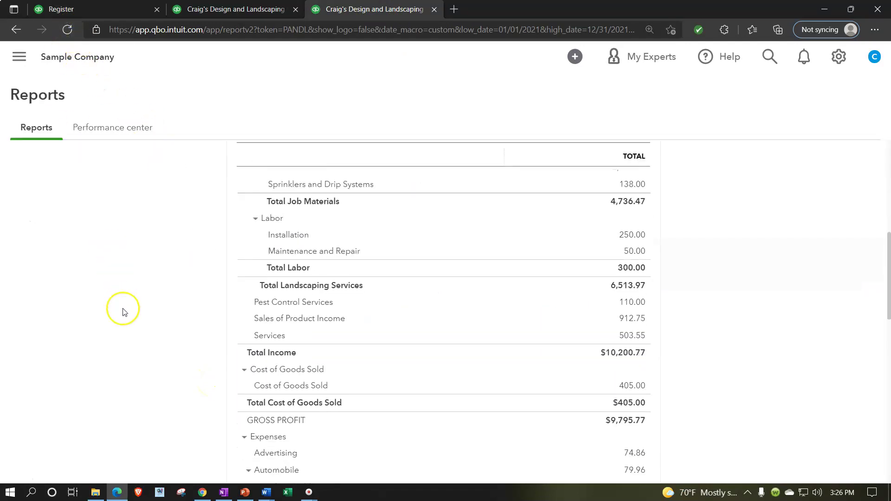
scroll(123, 311, "down", 3)
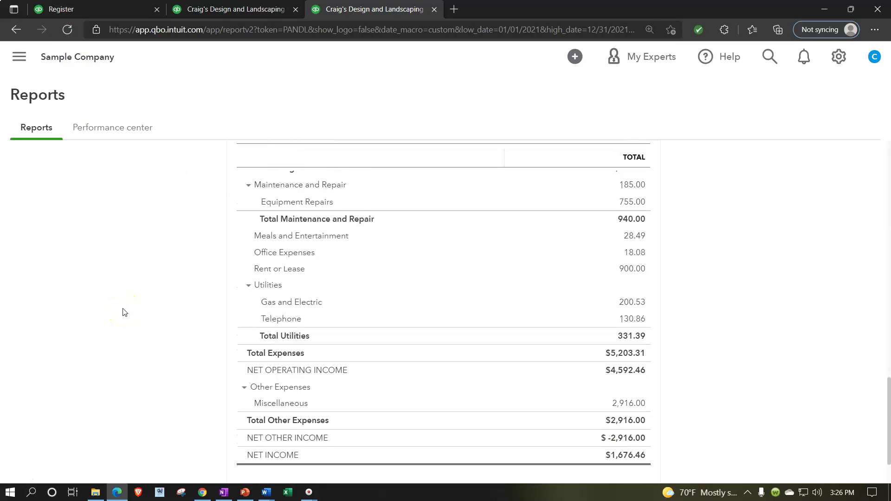
scroll(122, 310, "up", 4)
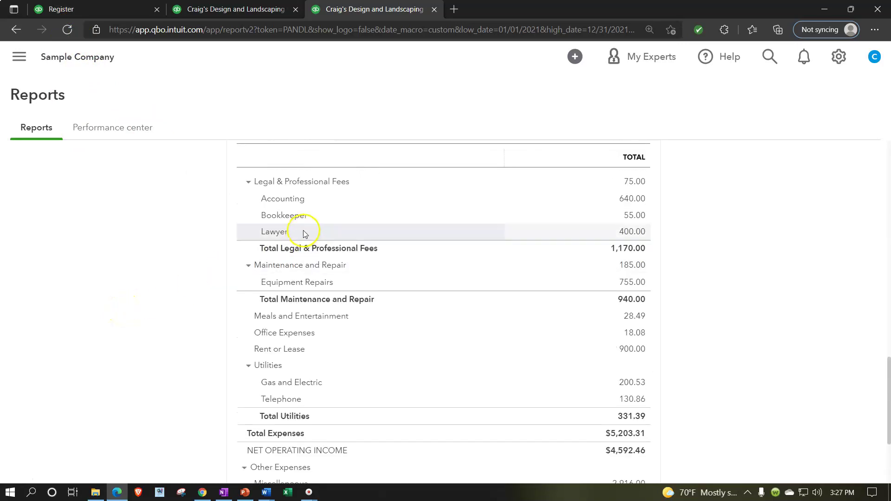
scroll(482, 255, "up", 2)
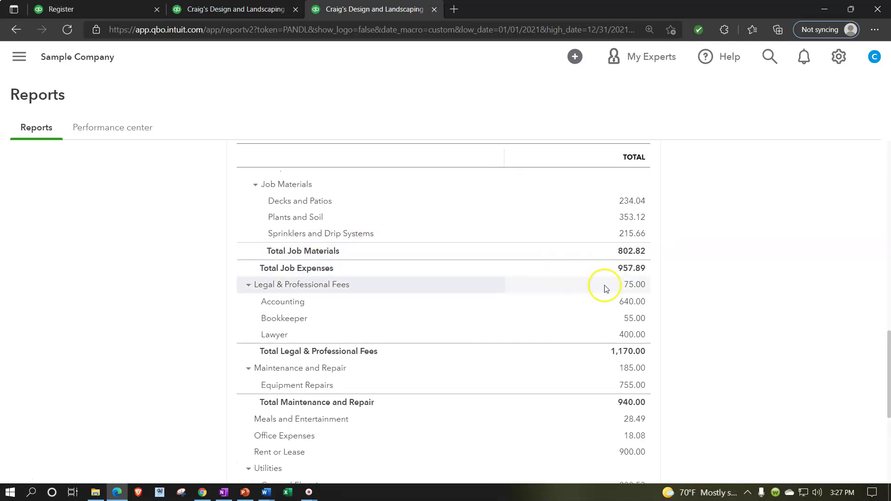
scroll(622, 298, "up", 10)
scroll(625, 298, "up", 10)
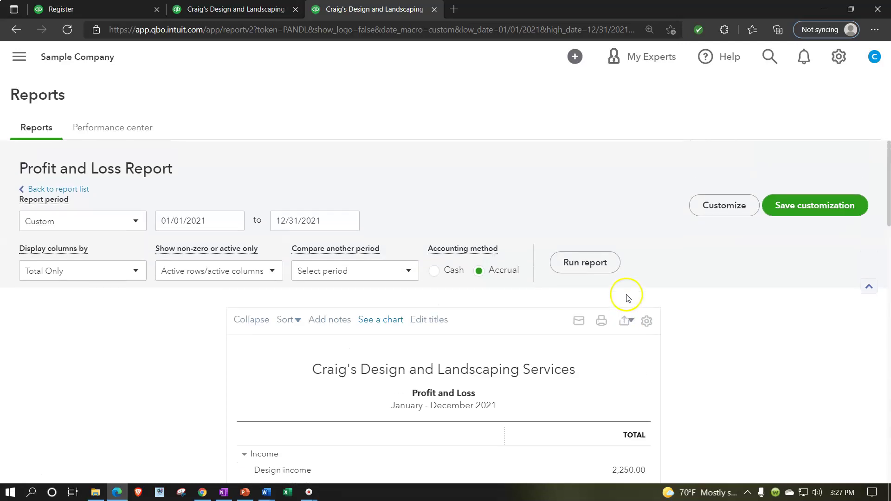
Step: Run the Profit and Loss report for 01/01/2022 to 01/31/2022
left_click(224, 221)
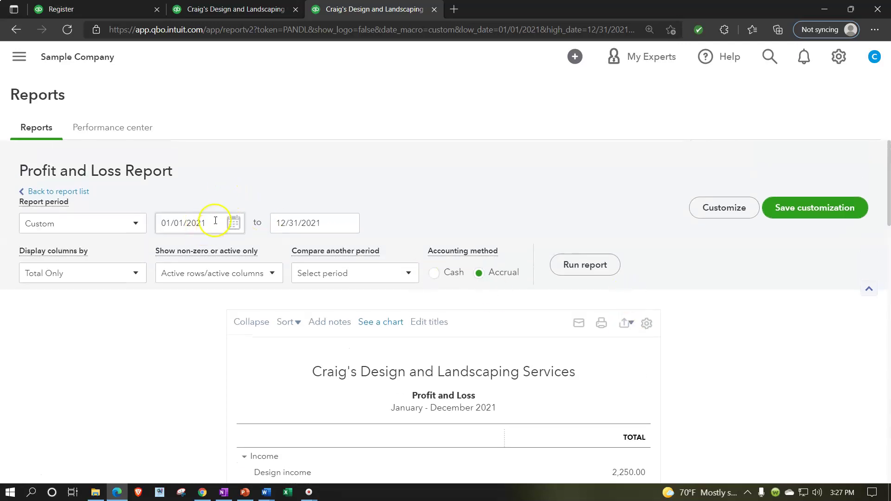
type("01/01/2022")
key("Tab")
type("01312022")
left_click(108, 356)
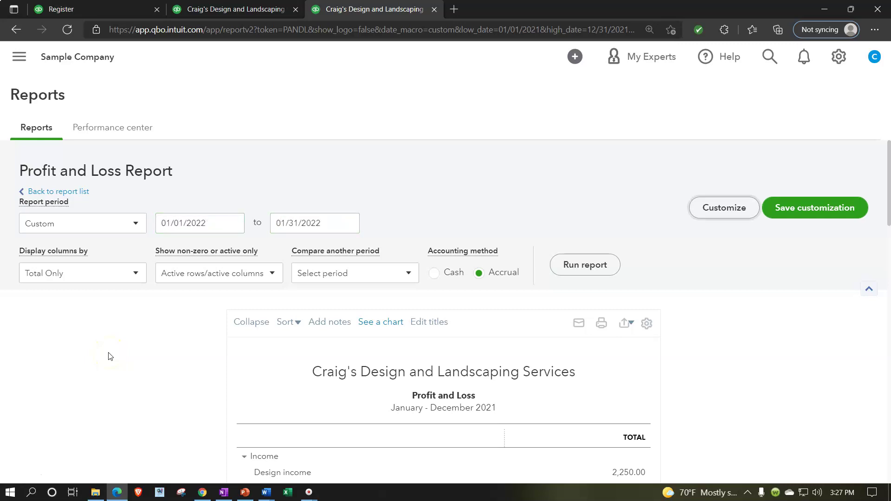
left_click(558, 265)
scroll(558, 265, "down", 3)
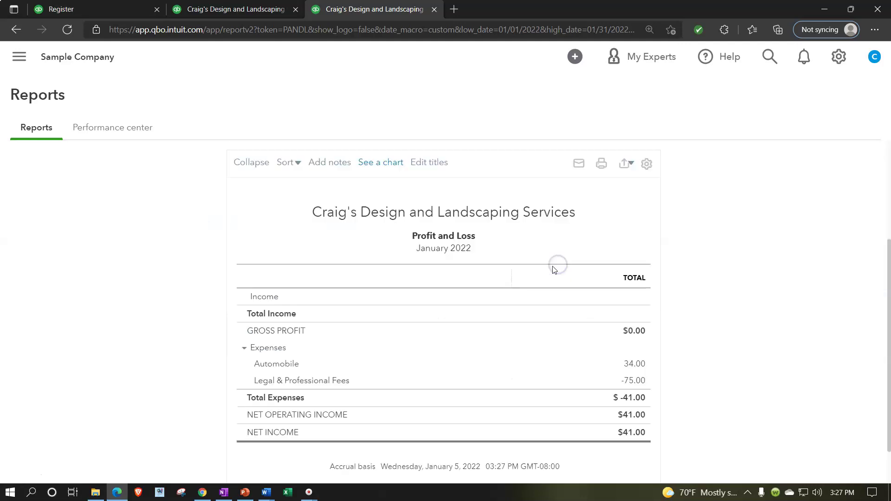
Step: Open the transaction detail behind Legal & Professional Fees in the January 2022 Profit and Loss report
left_click(636, 381)
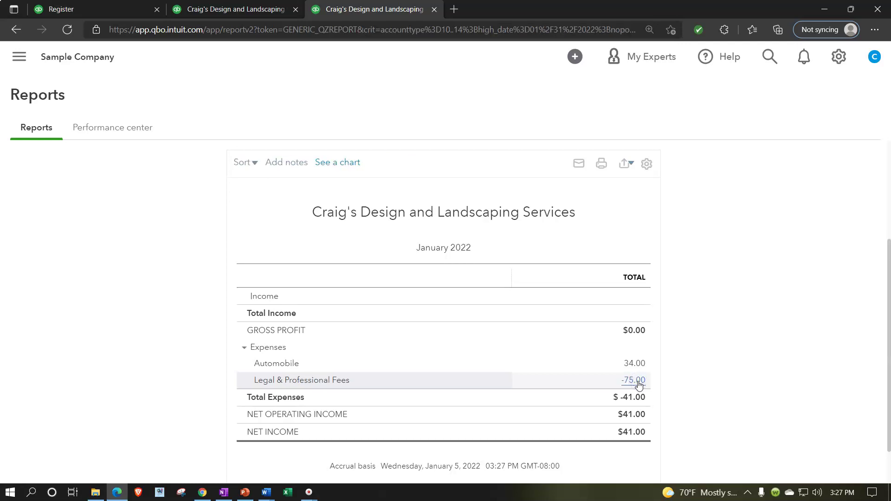
scroll(512, 369, "down", 2)
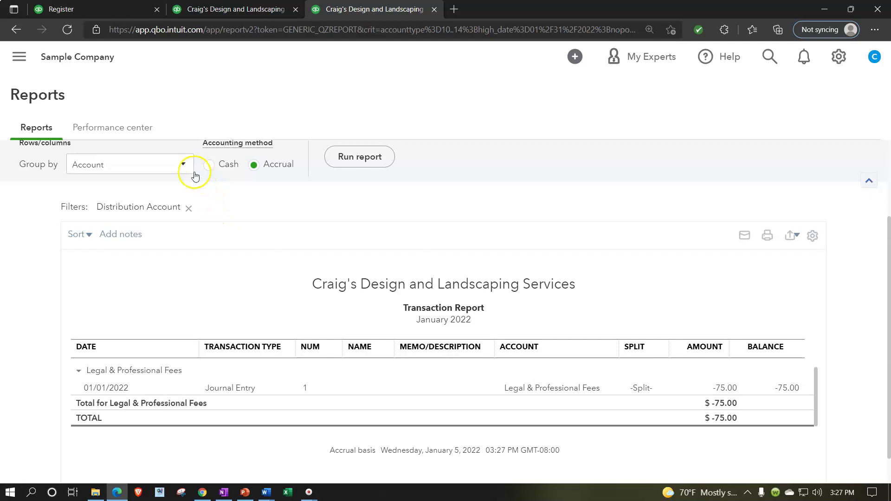
scroll(195, 250, "up", 2)
Step: Run the Transaction Report for Legal & Professional Fees for 01/01/2021 to 01/31/2022
left_click(215, 221)
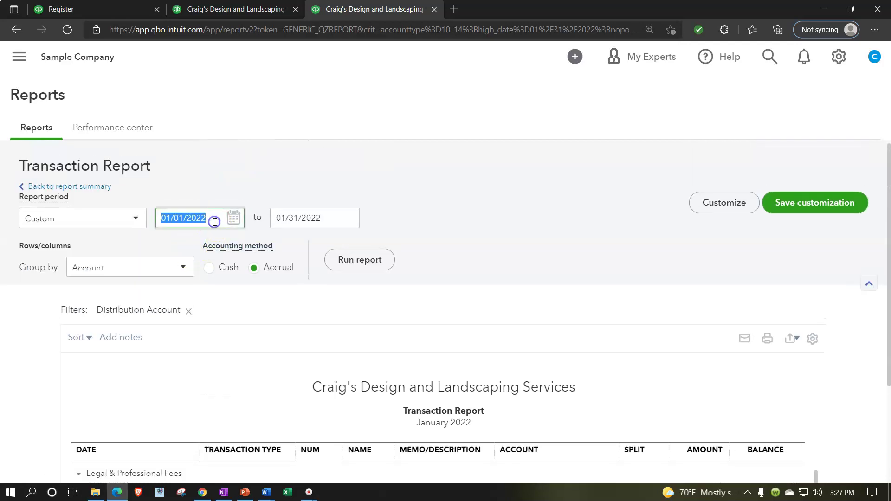
type("010121")
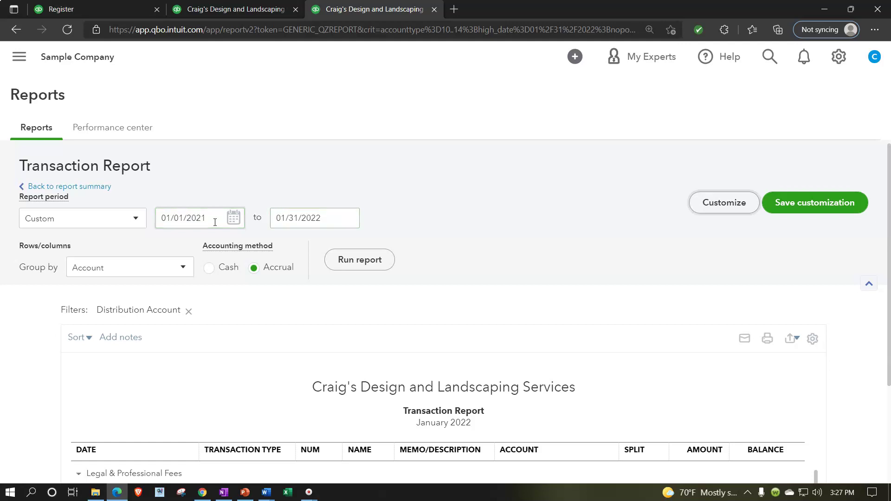
left_click_drag(325, 218, 245, 219)
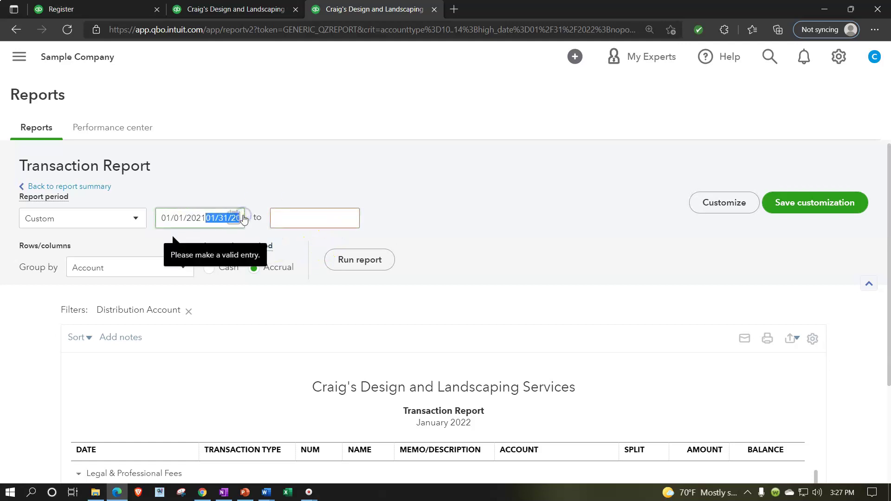
key("BackSpace")
key("BackSpace")
key("BackSpace")
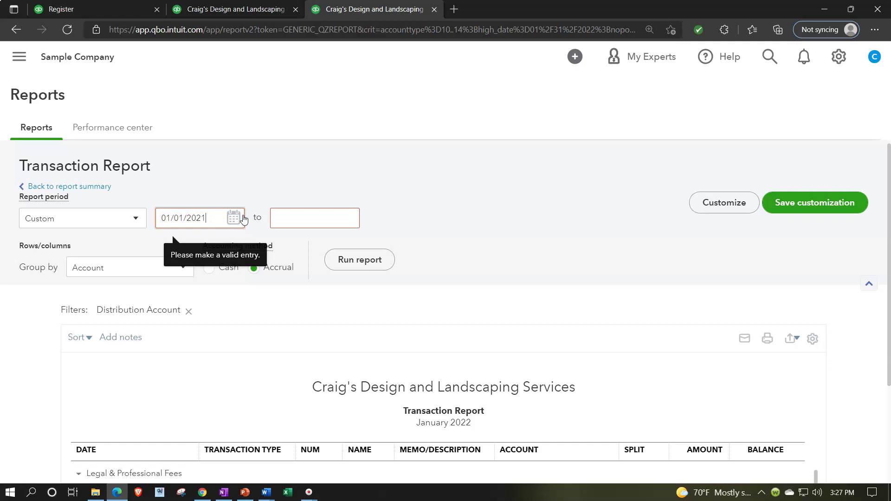
type("1")
key("Tab")
type("01/31/2022")
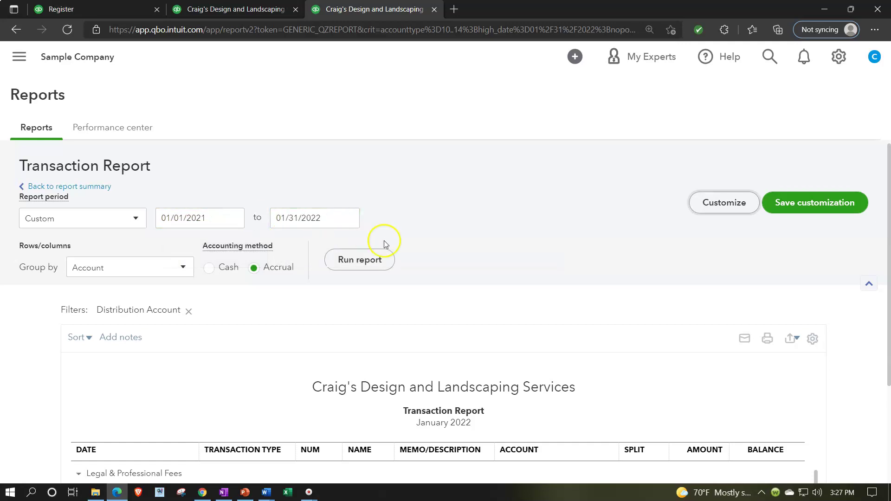
left_click(375, 261)
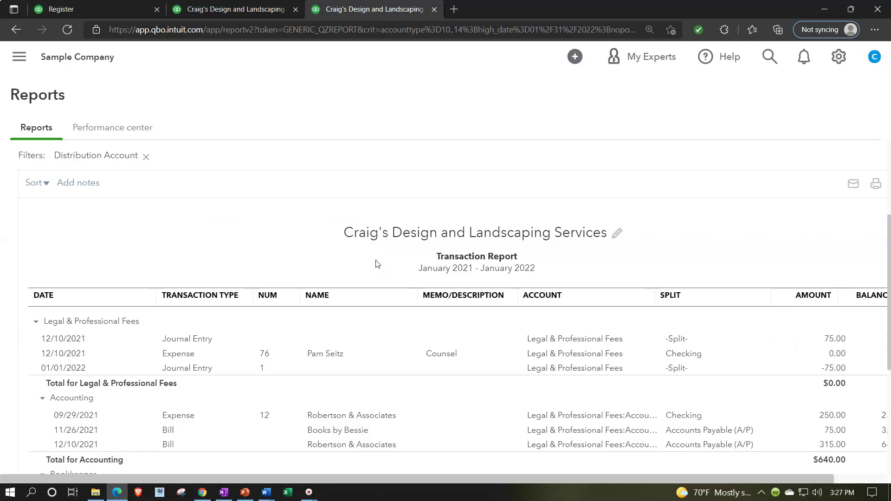
Step: Review the voided expense and both journal entries under Legal & Professional Fees, and return to the Profit and Loss summary
scroll(376, 264, "down", 2)
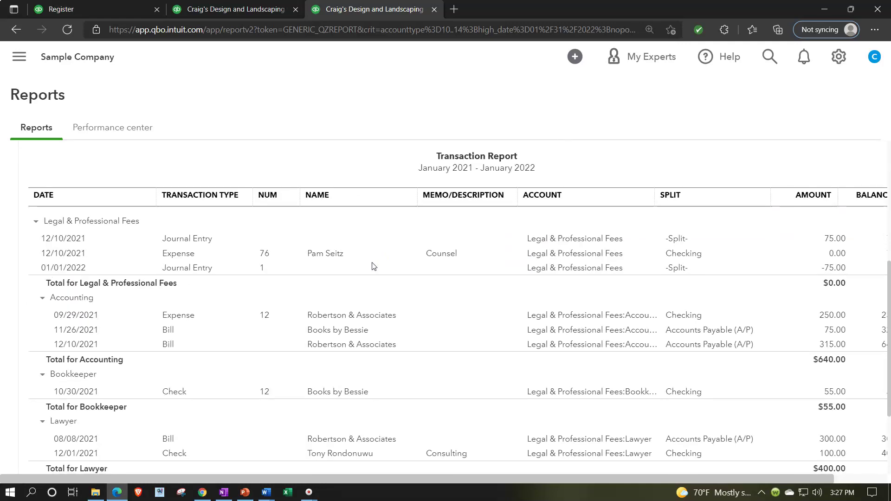
key("ctrl+minus")
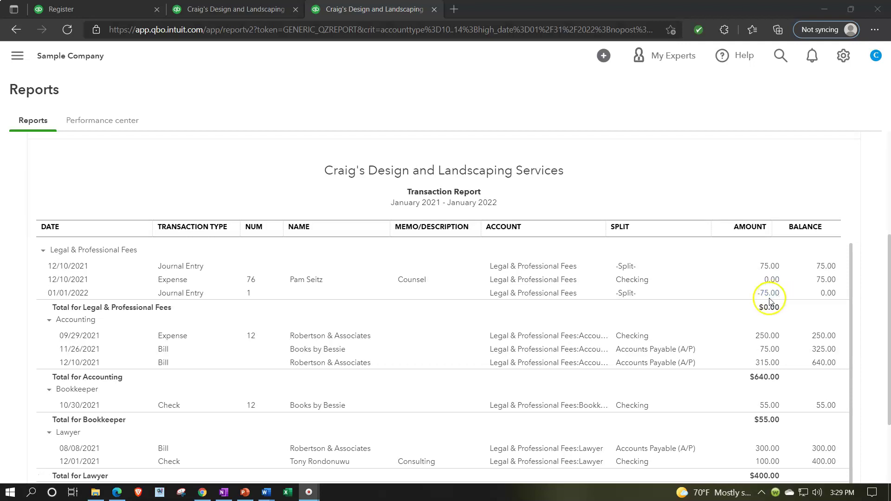
scroll(279, 260, "up", 3)
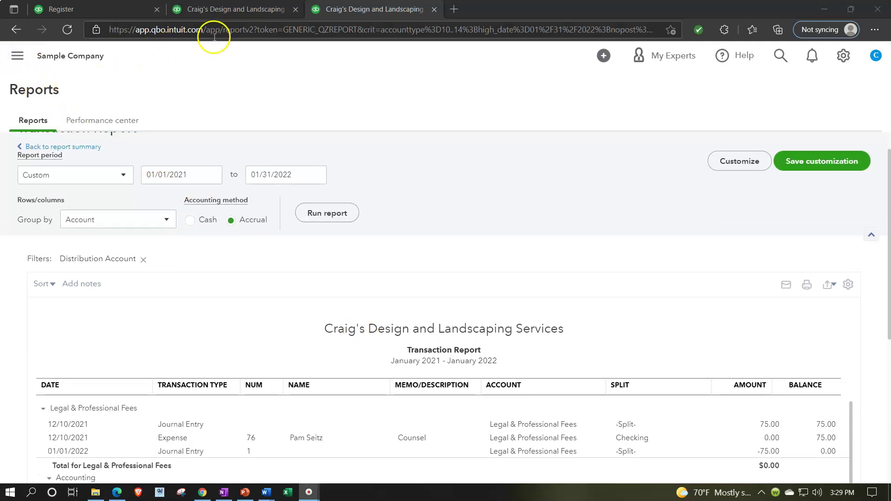
scroll(181, 159, "up", 1)
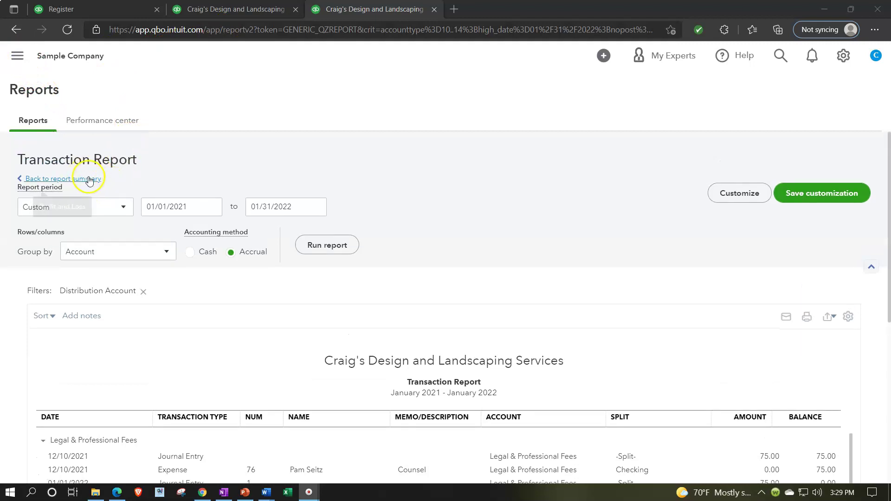
left_click(87, 179)
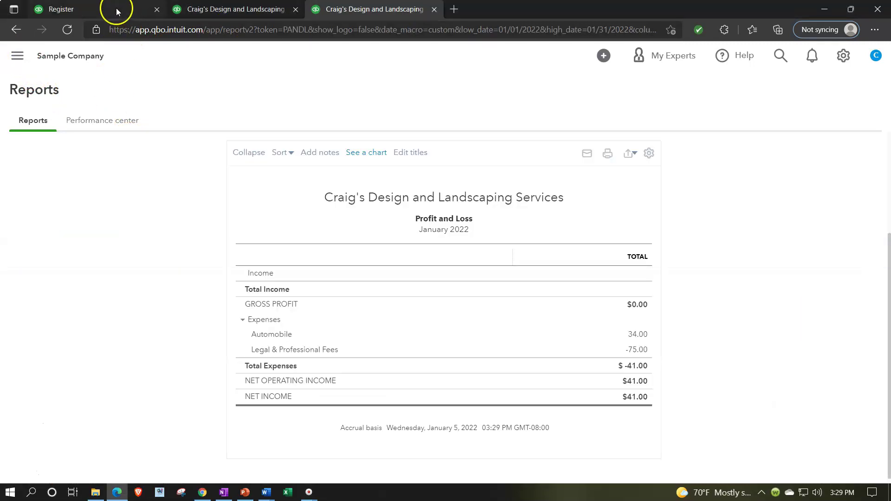
Step: Find the voided expense's payee in the vendor list and view that vendor's transaction list
left_click(116, 10)
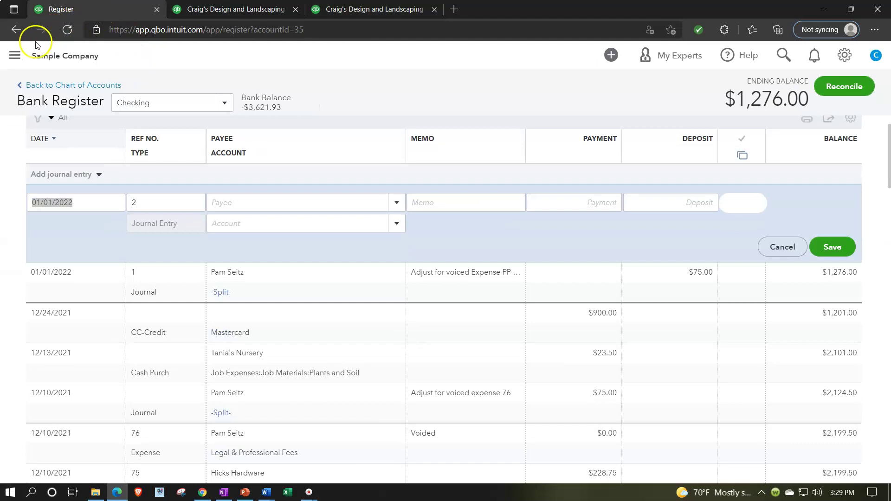
left_click(15, 55)
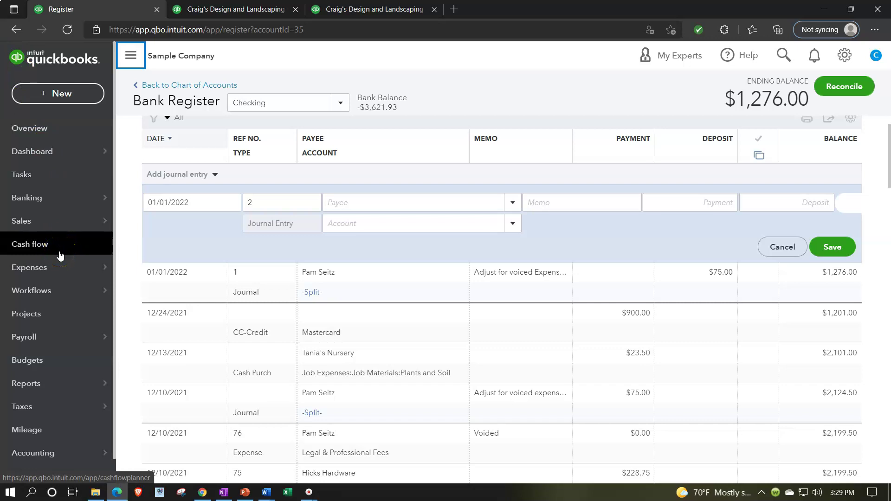
left_click(56, 269)
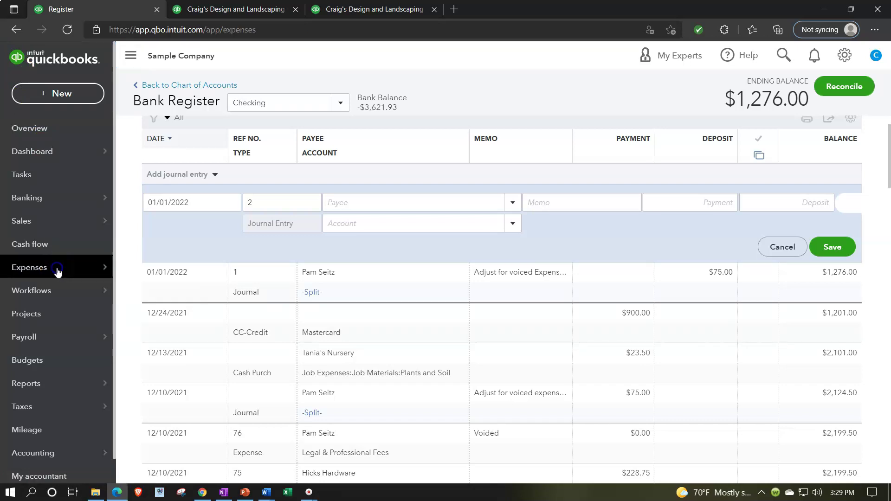
left_click(111, 262)
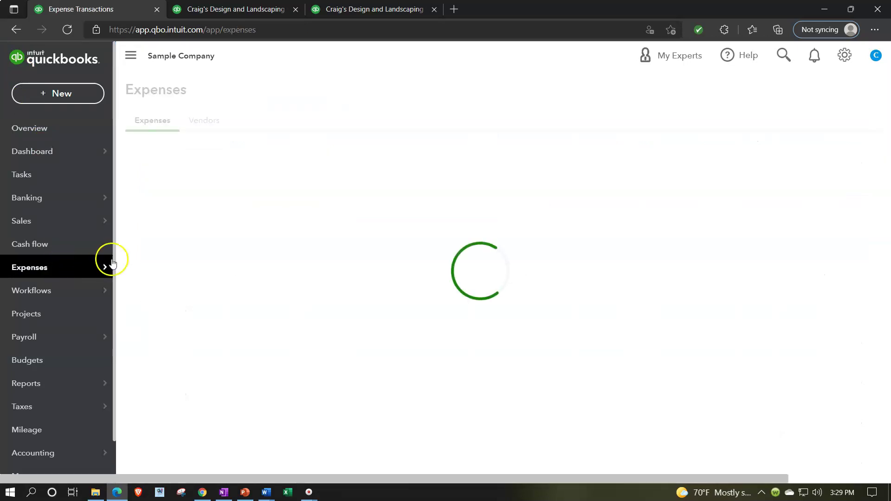
left_click(205, 122)
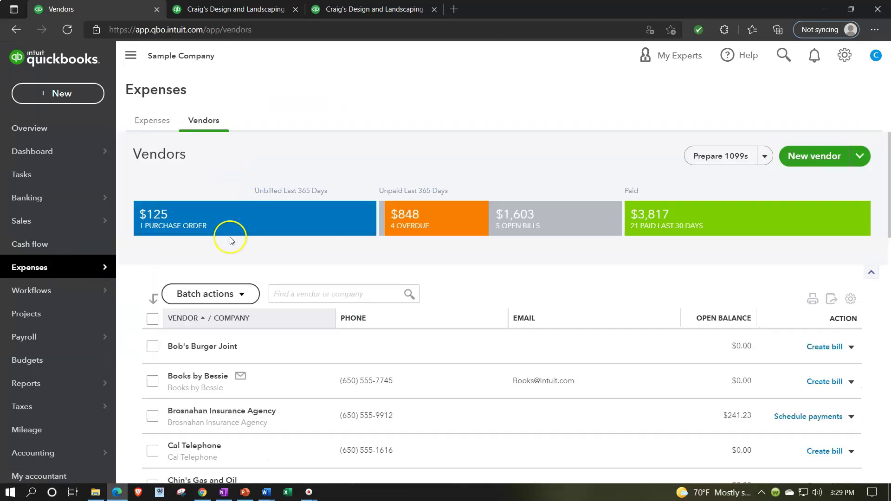
left_click(319, 289)
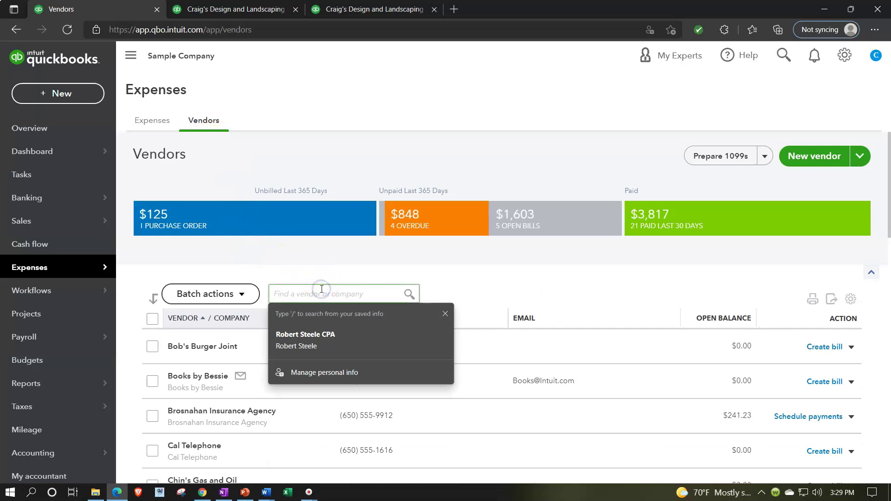
type("pam")
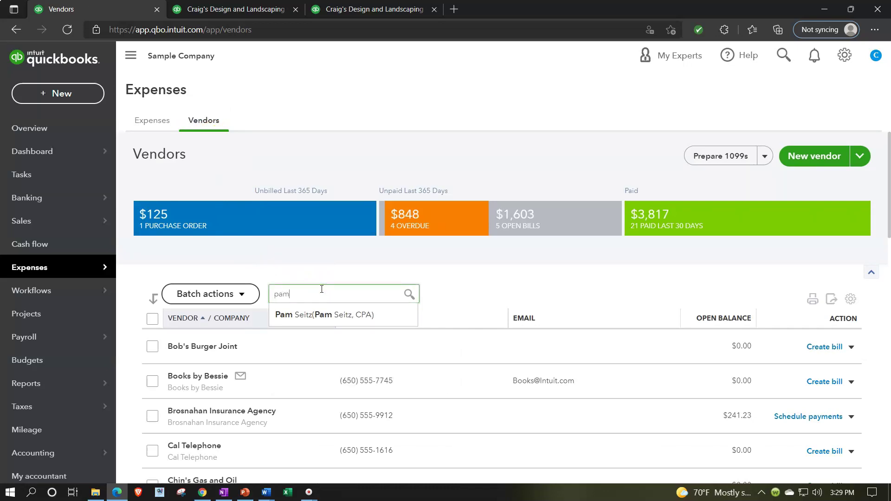
left_click(308, 314)
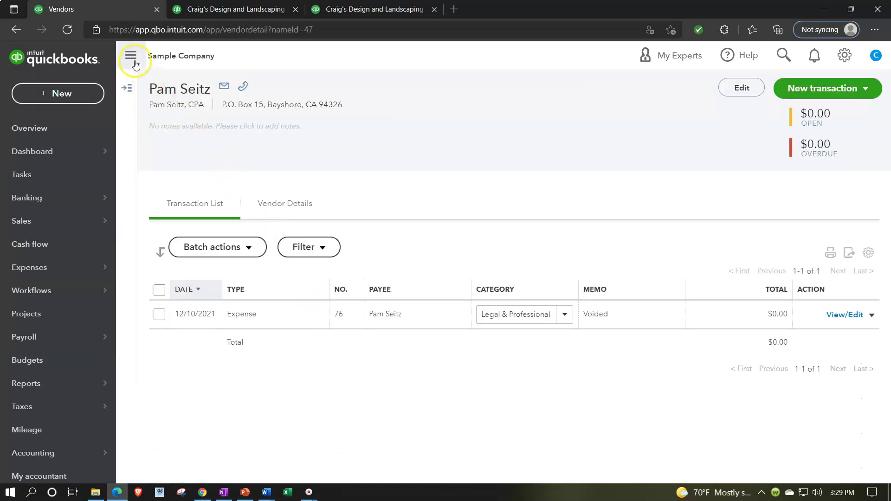
left_click(133, 58)
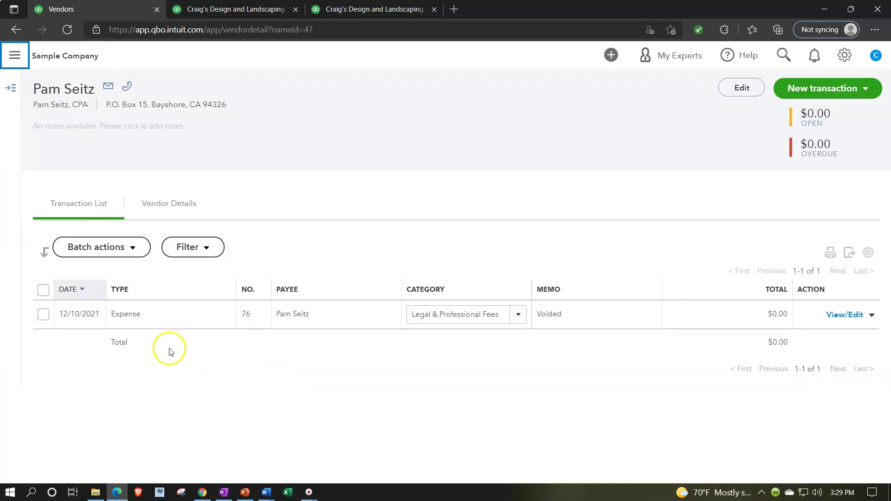
key("alt")
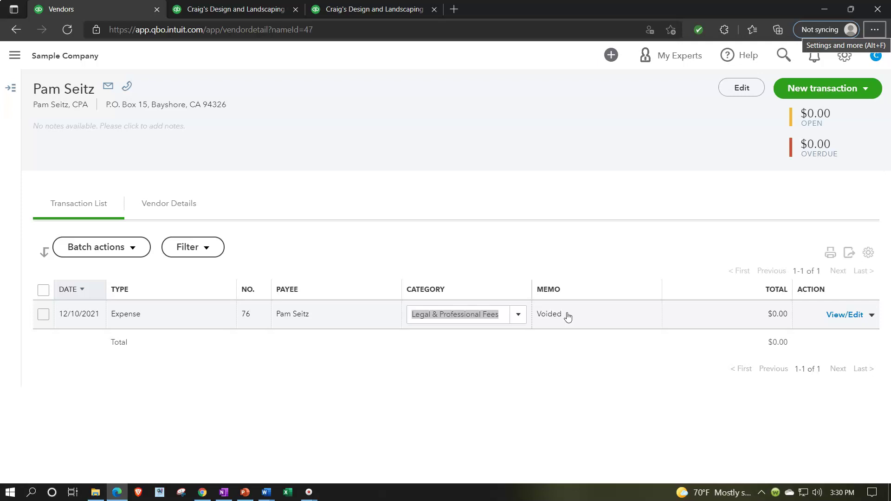
left_click(360, 328)
left_click(14, 55)
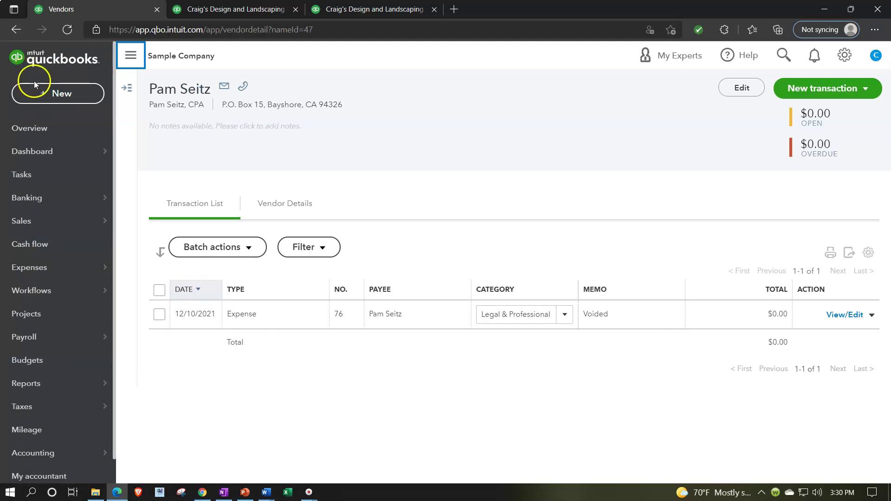
left_click(44, 95)
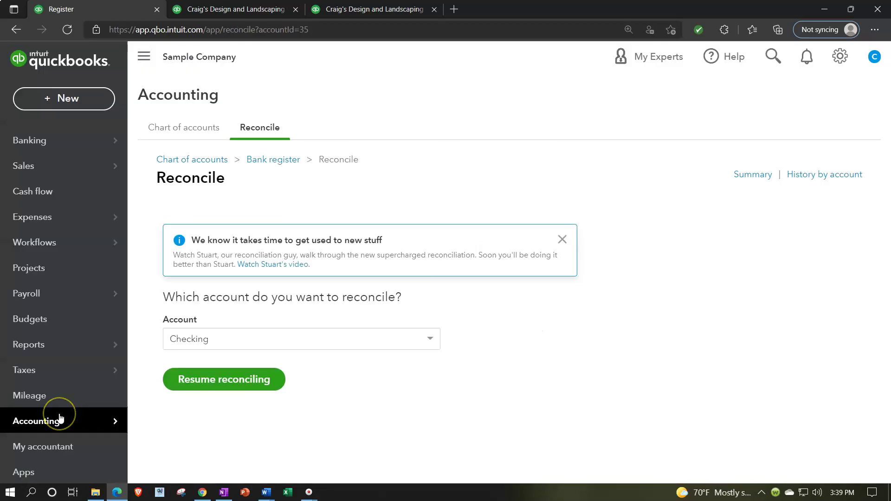
Step: Resume the Checking account reconciliation and dismiss the two display tips
mouse_move(60, 419)
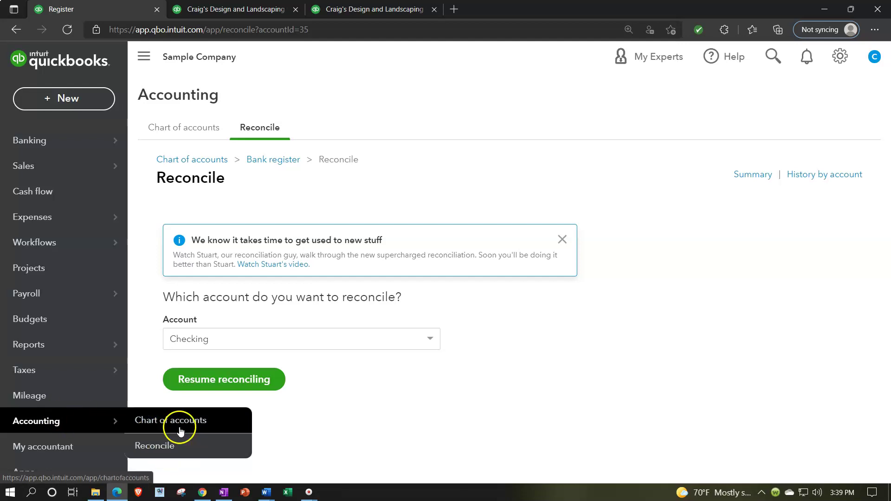
left_click(258, 135)
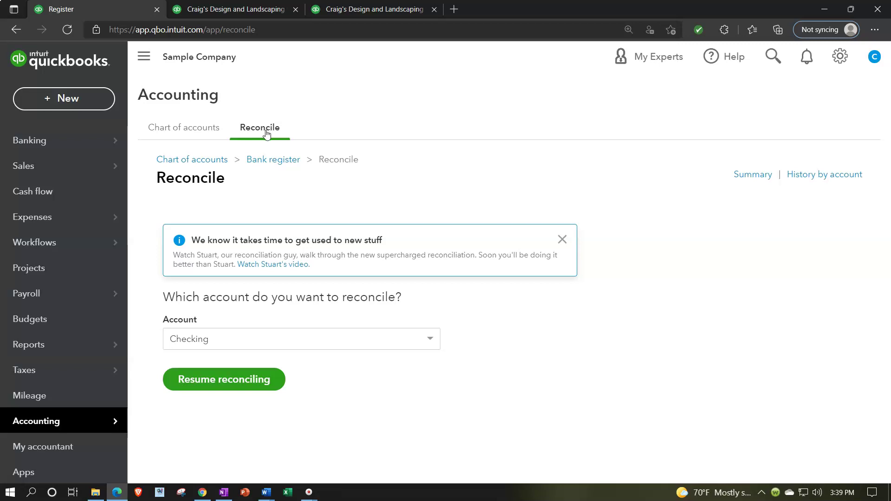
left_click(264, 388)
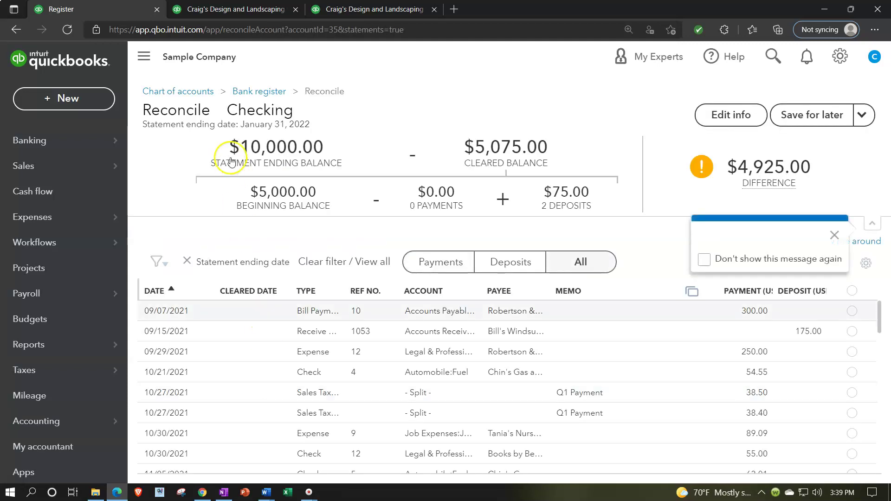
left_click(143, 56)
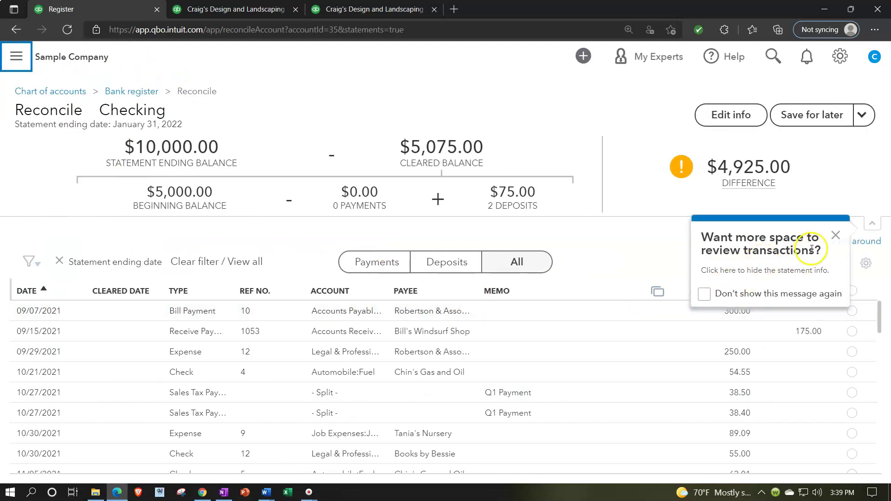
left_click(835, 235)
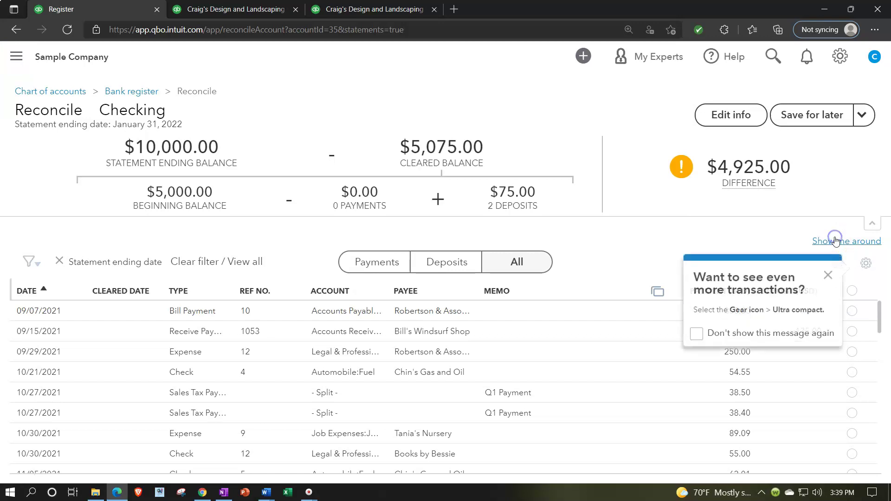
left_click(828, 277)
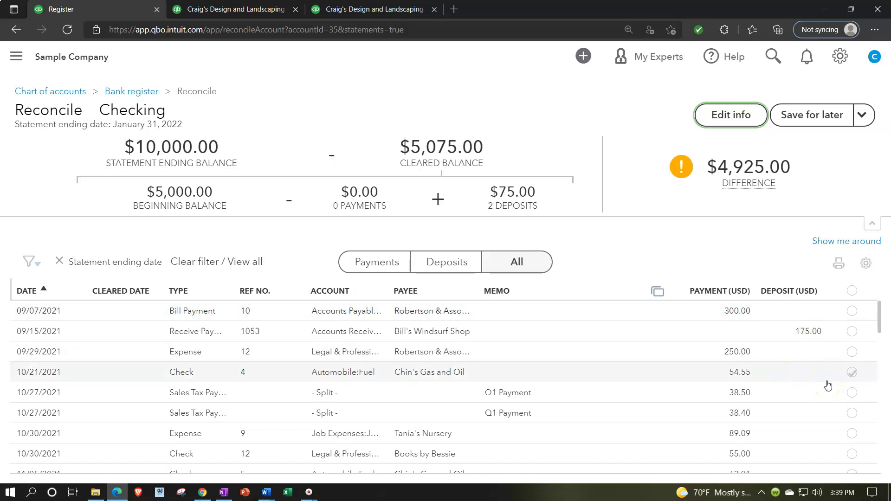
Step: Examine the voided expense 76 and its two adjusting journal entries in the reconciliation's transaction list
scroll(828, 385, "down", 10)
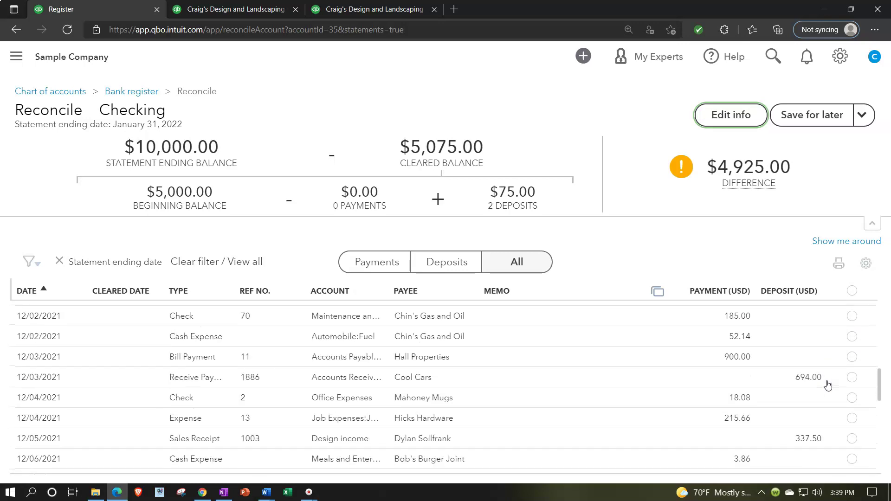
scroll(828, 385, "down", 5)
left_click(852, 464)
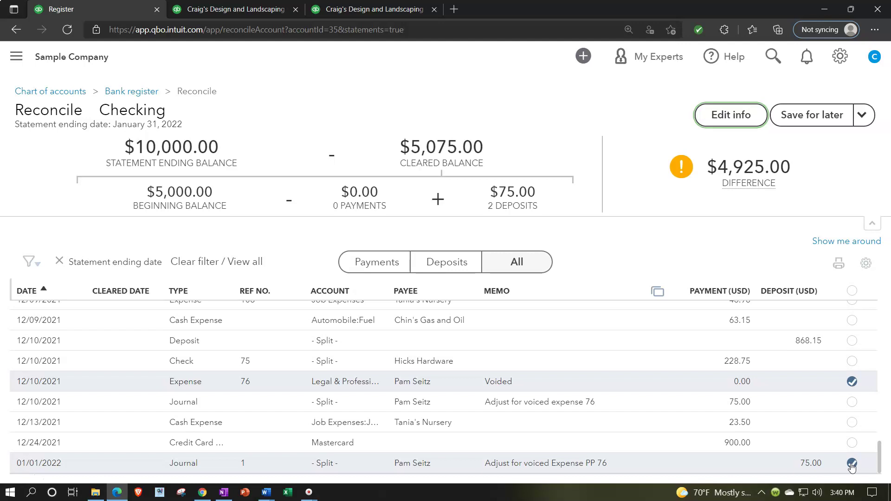
left_click(817, 393)
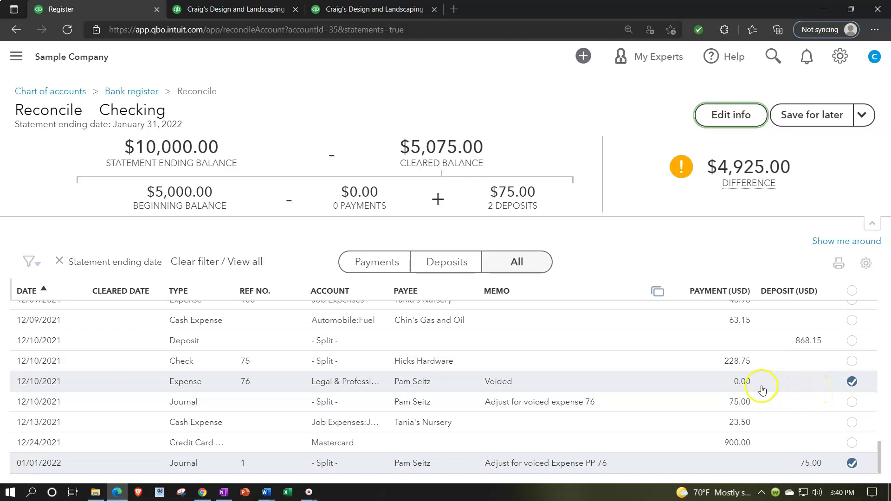